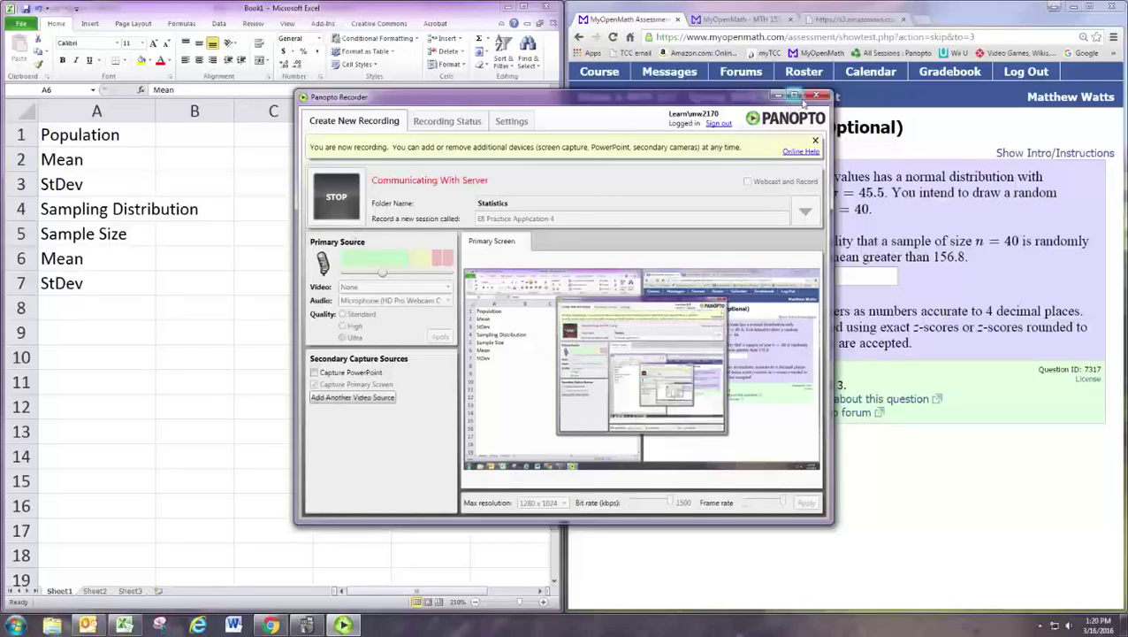
Enter 40 as the sample size in cell B5, matching the n given in the question.
left_click(777, 95)
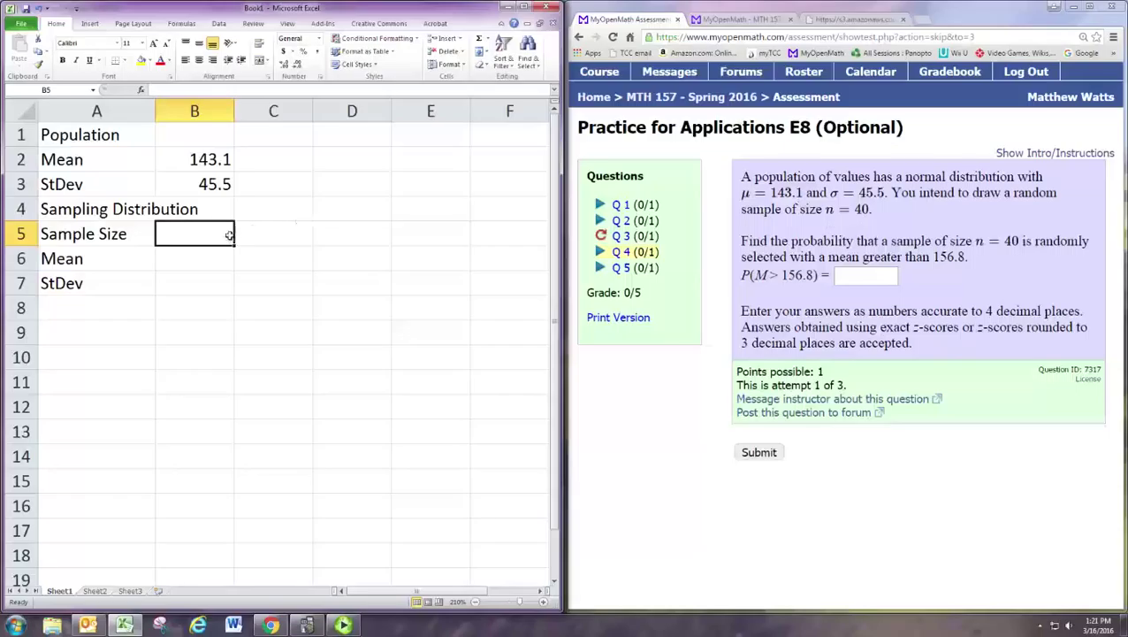
type("40")
key("Return")
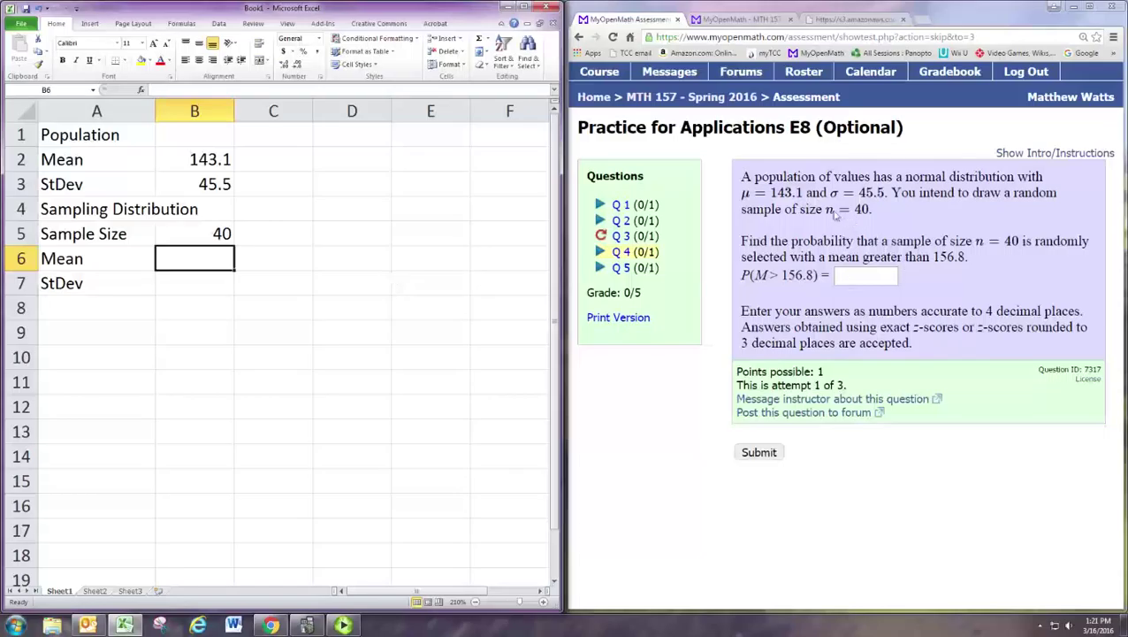
left_click_drag(829, 212, 870, 212)
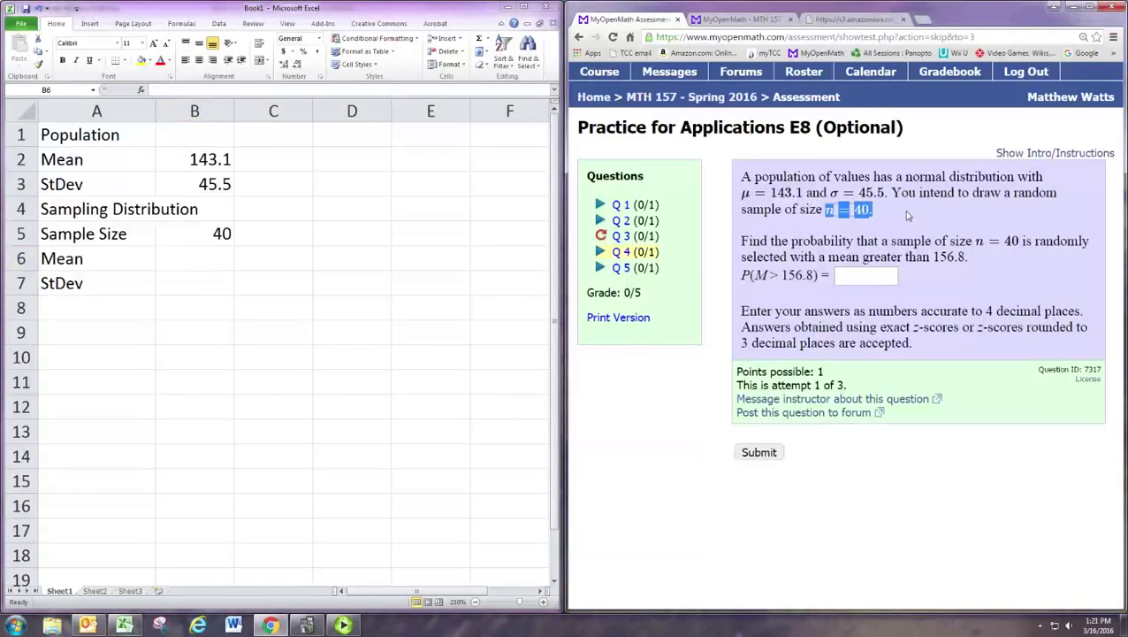
left_click(907, 216)
Set the sampling distribution's mean in B6 equal to the population mean with the formula =B2.
left_click(191, 259)
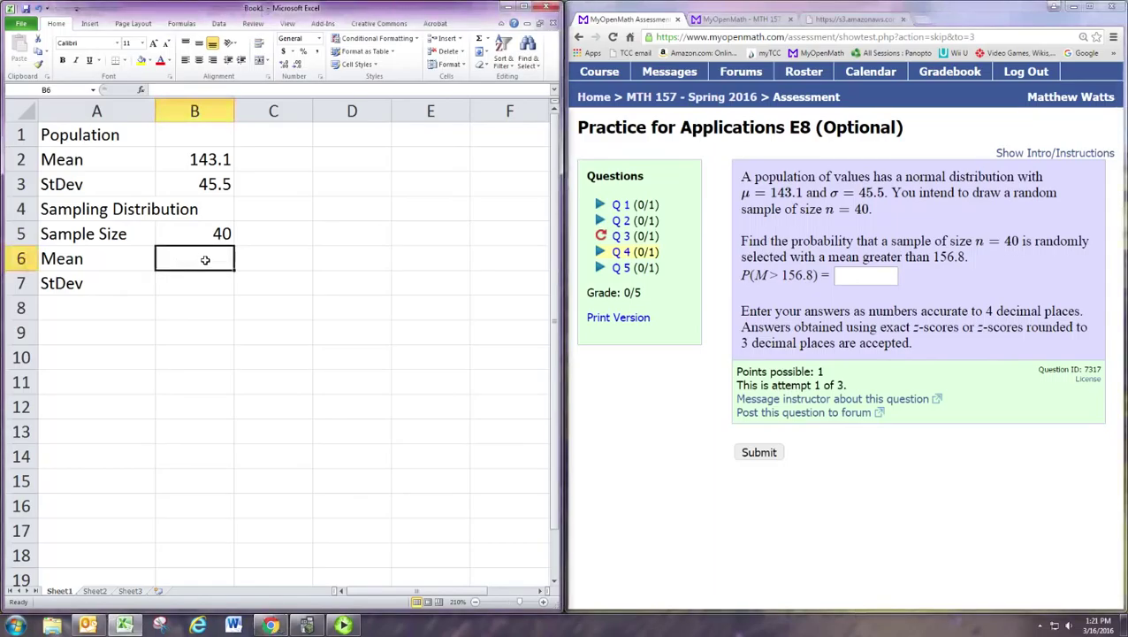
type("=")
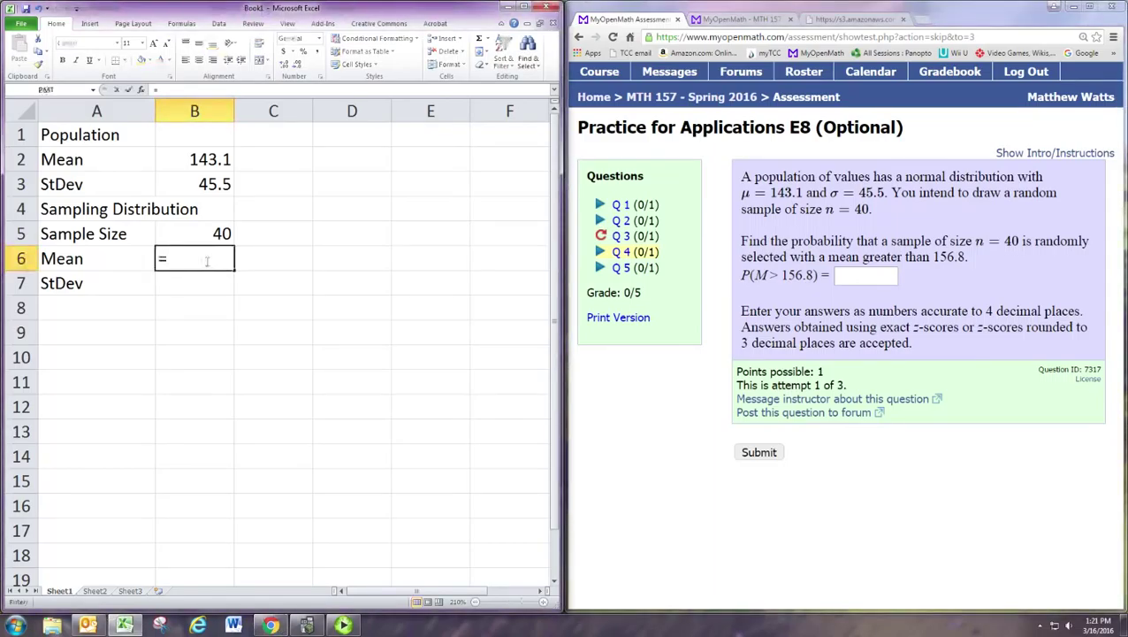
left_click(228, 161)
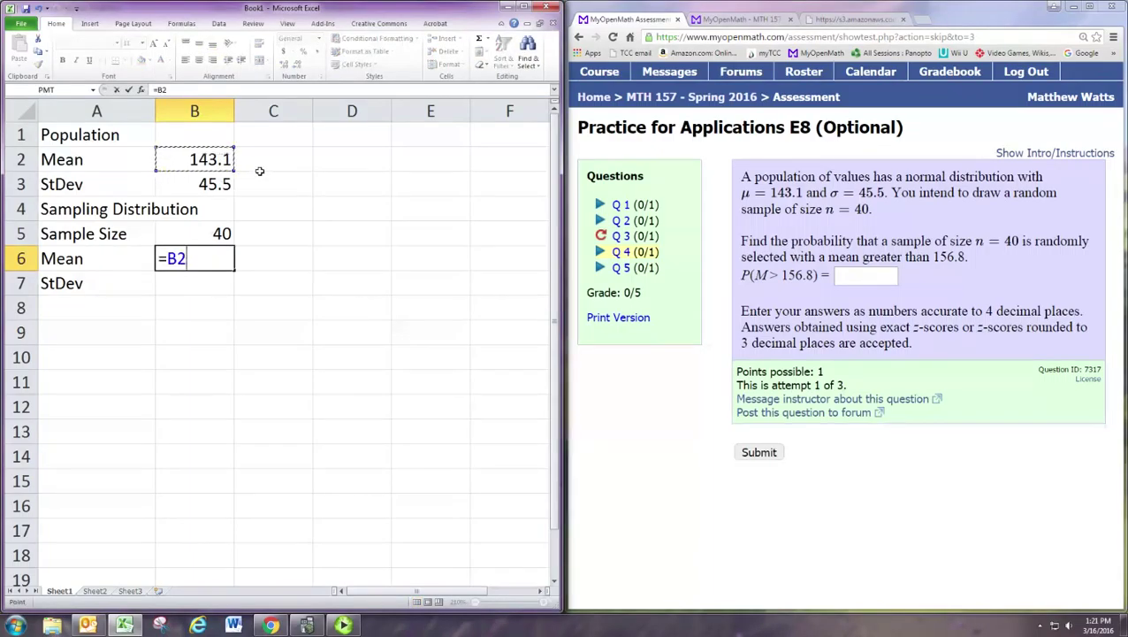
key("Return")
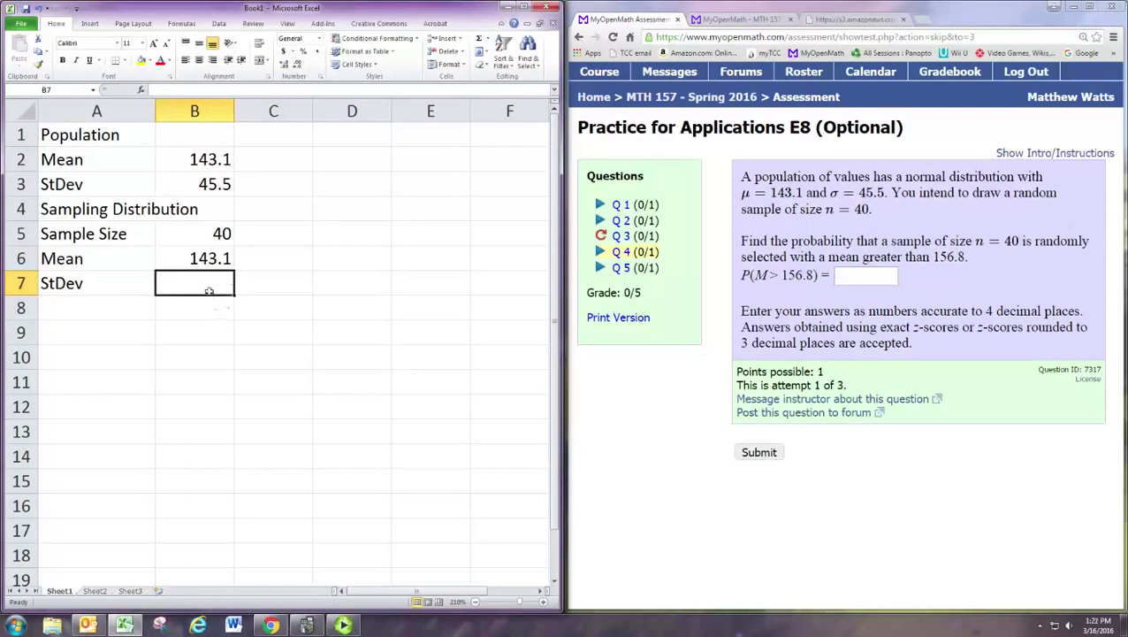
Calculate the sampling distribution's standard deviation in B7 with the formula =B3/SQRT(B5).
type("=")
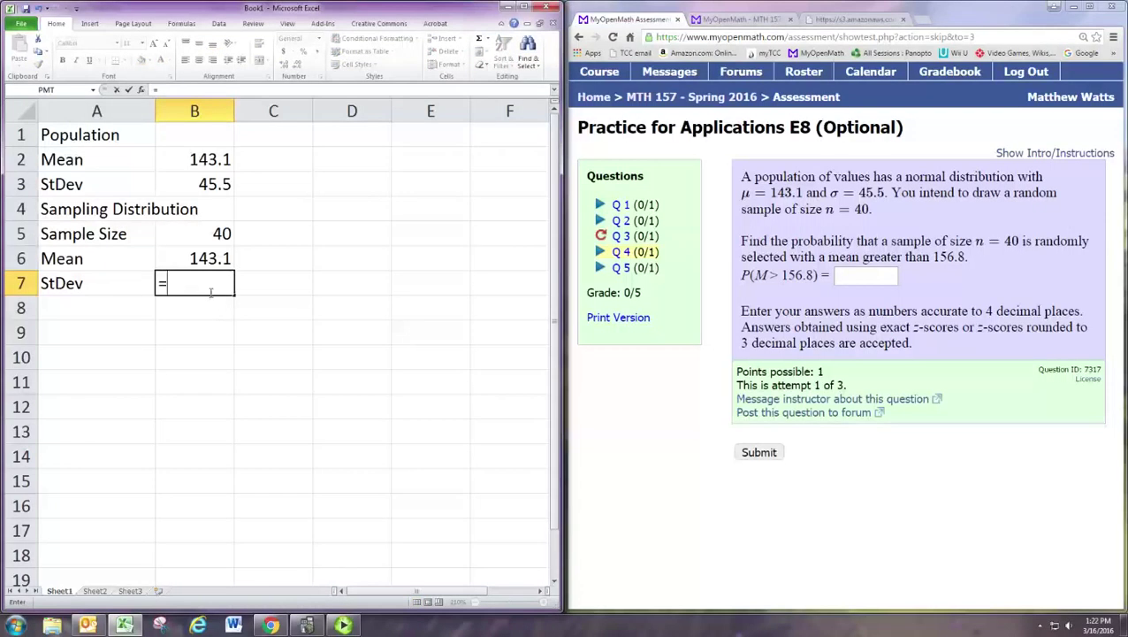
left_click(201, 187)
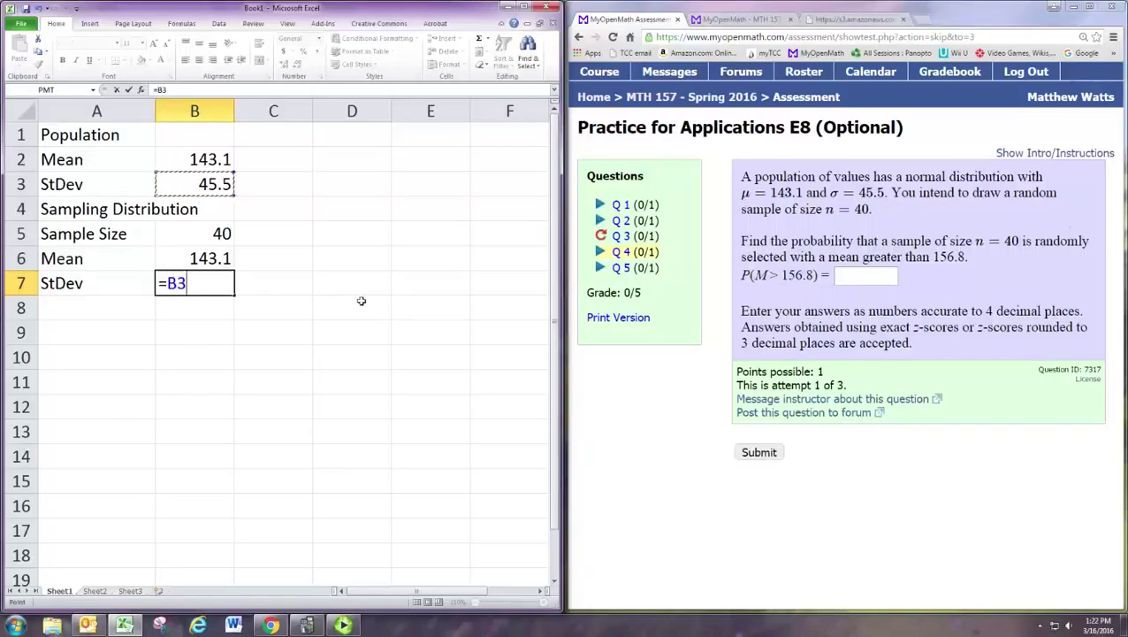
type("/SQRY")
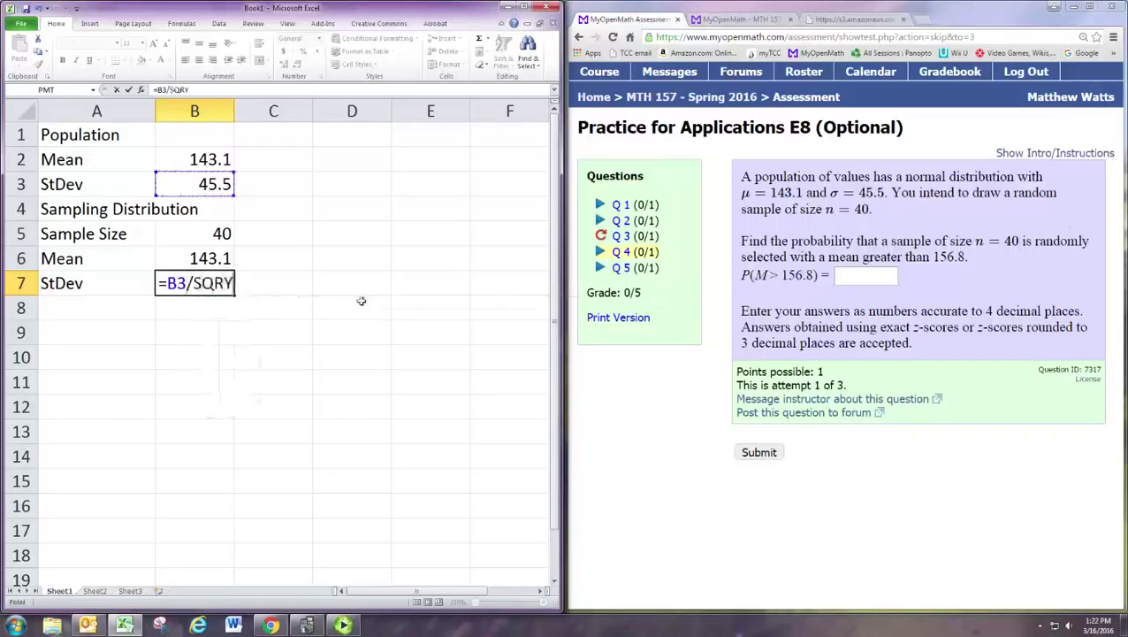
key("BackSpace")
type("T(")
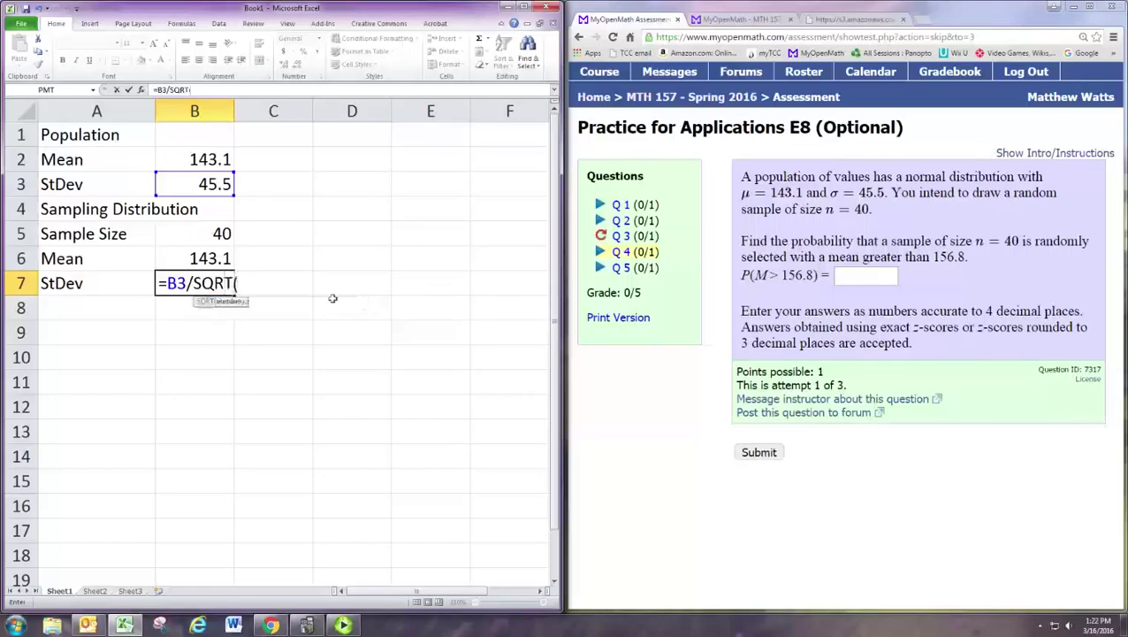
left_click(225, 232)
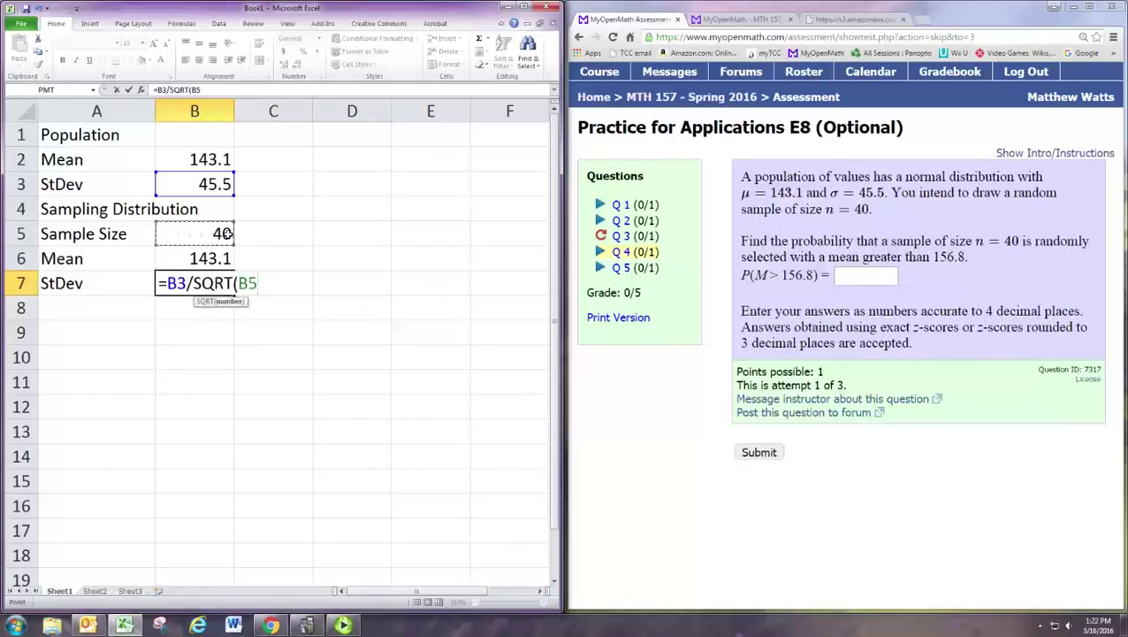
type(")")
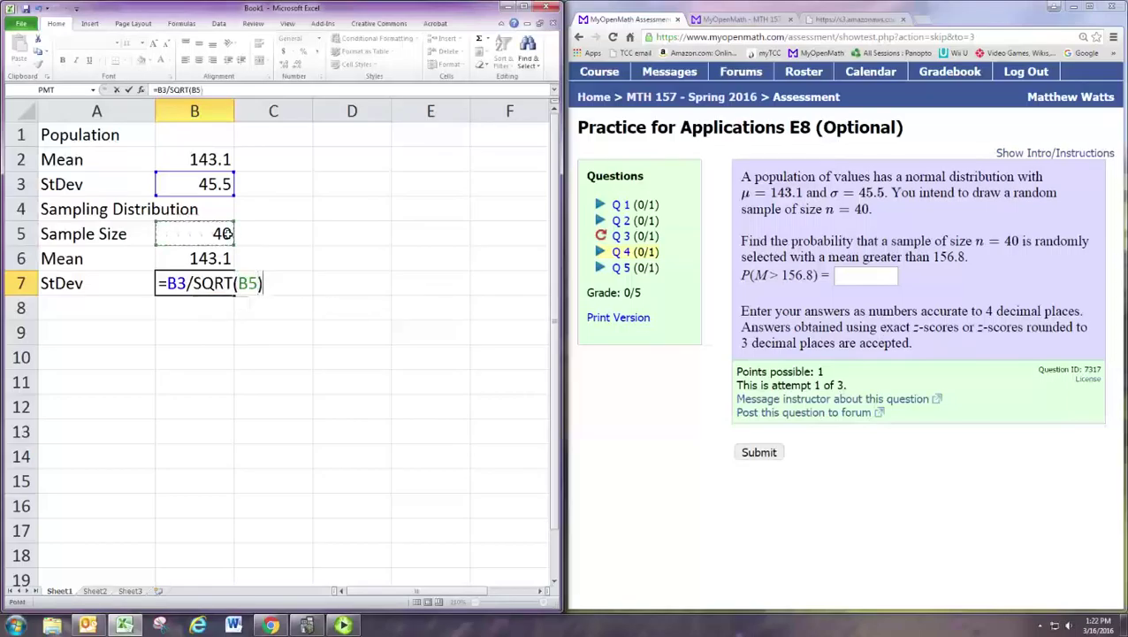
key("Return")
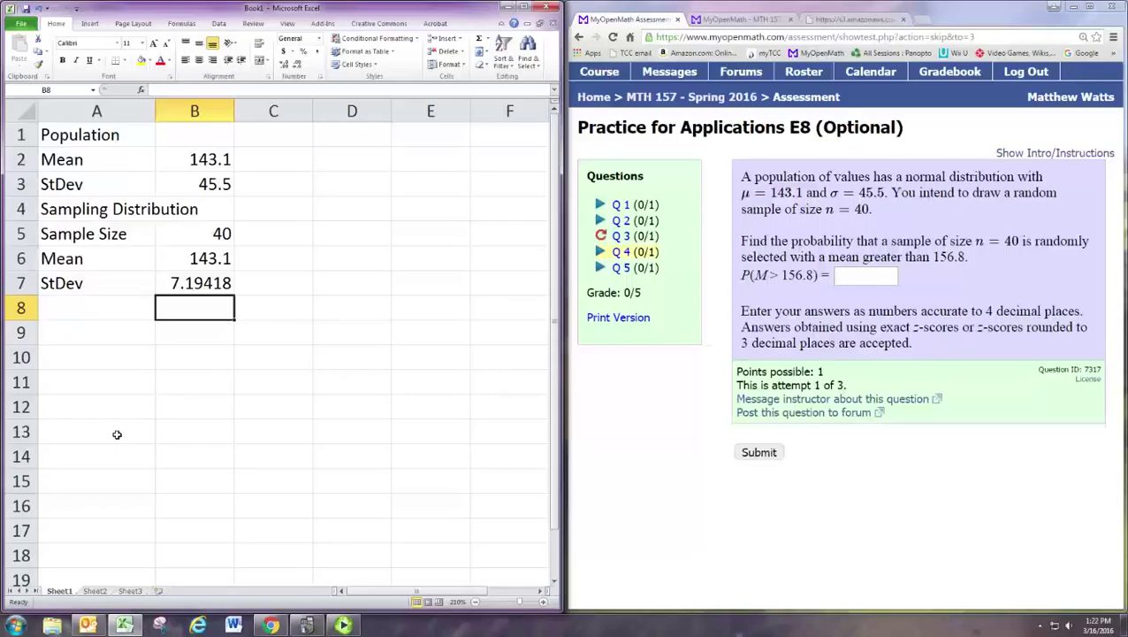
Begin a right-tail probability formula in A8 with =1-NORMDIST( for the question's P(M > 156.8).
left_click(184, 264)
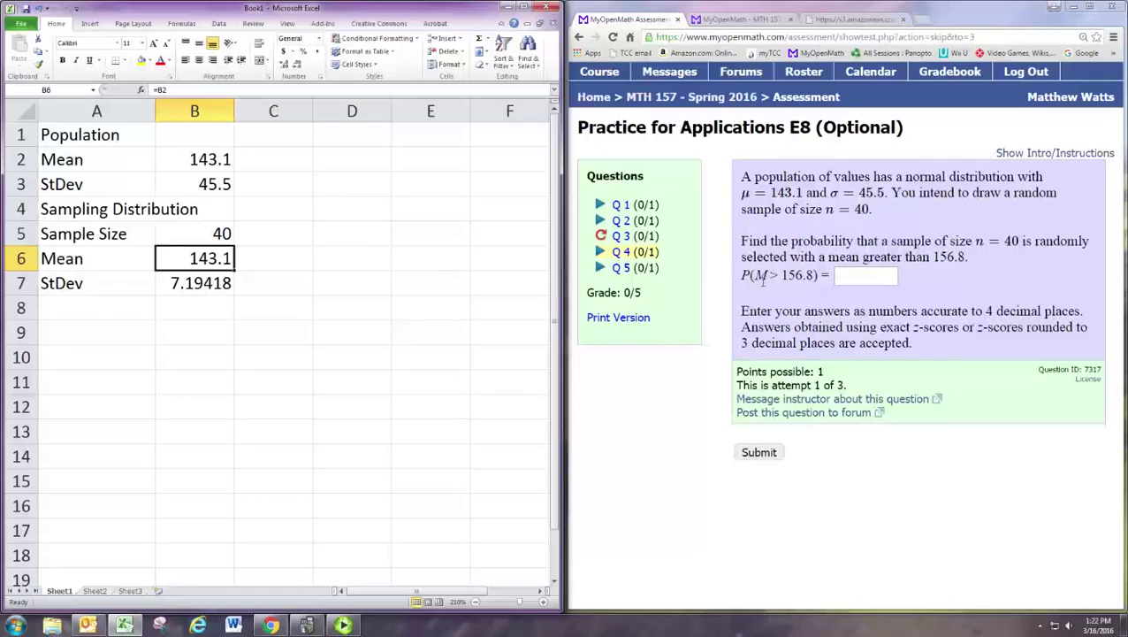
left_click_drag(756, 278, 816, 281)
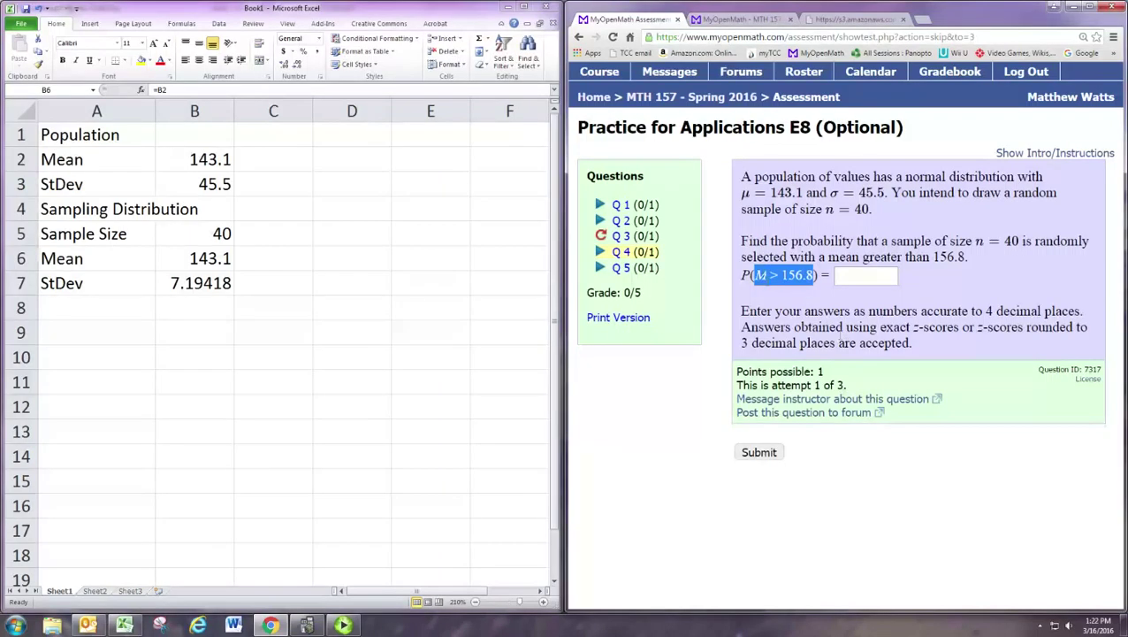
left_click(102, 306)
left_click(102, 307)
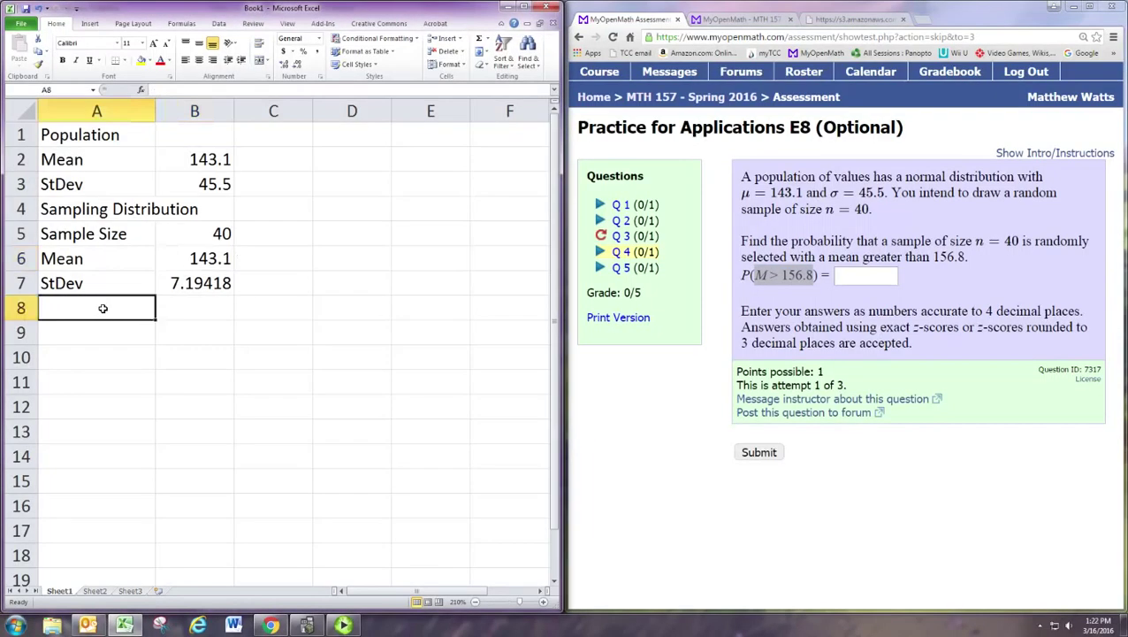
type("=")
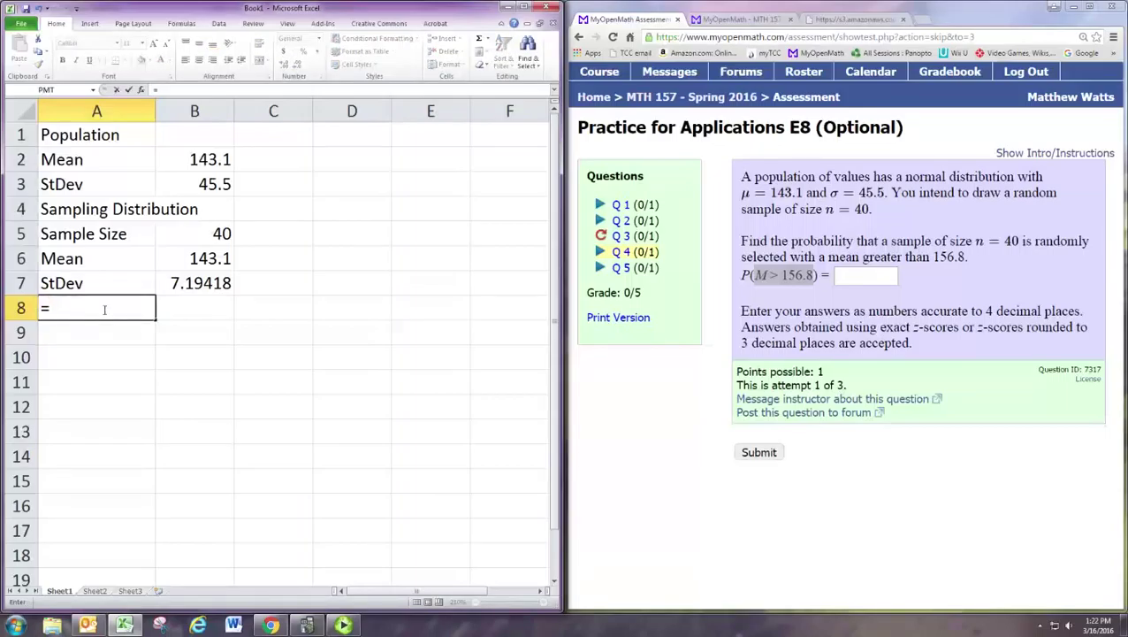
type("NORMDI")
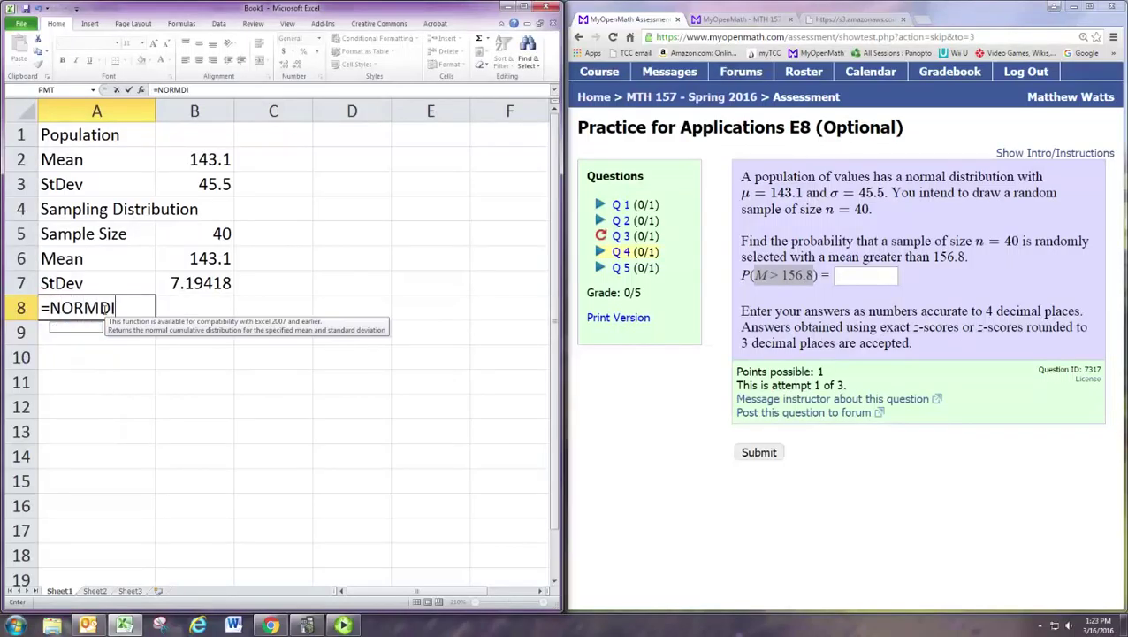
type("ST(")
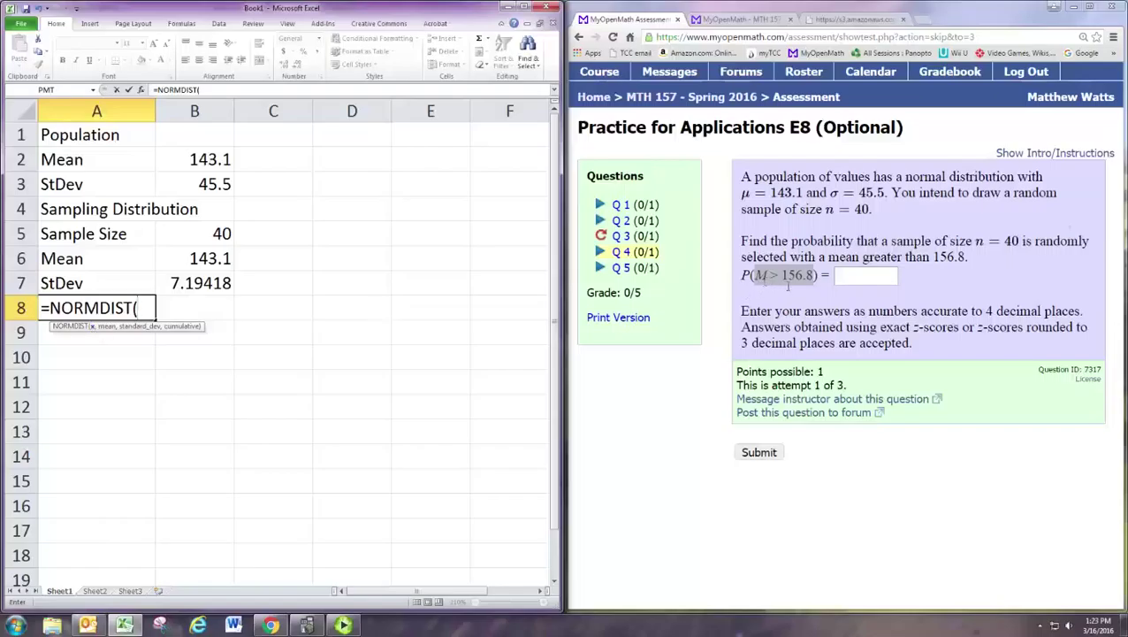
left_click(47, 307)
type("1-")
key("End")
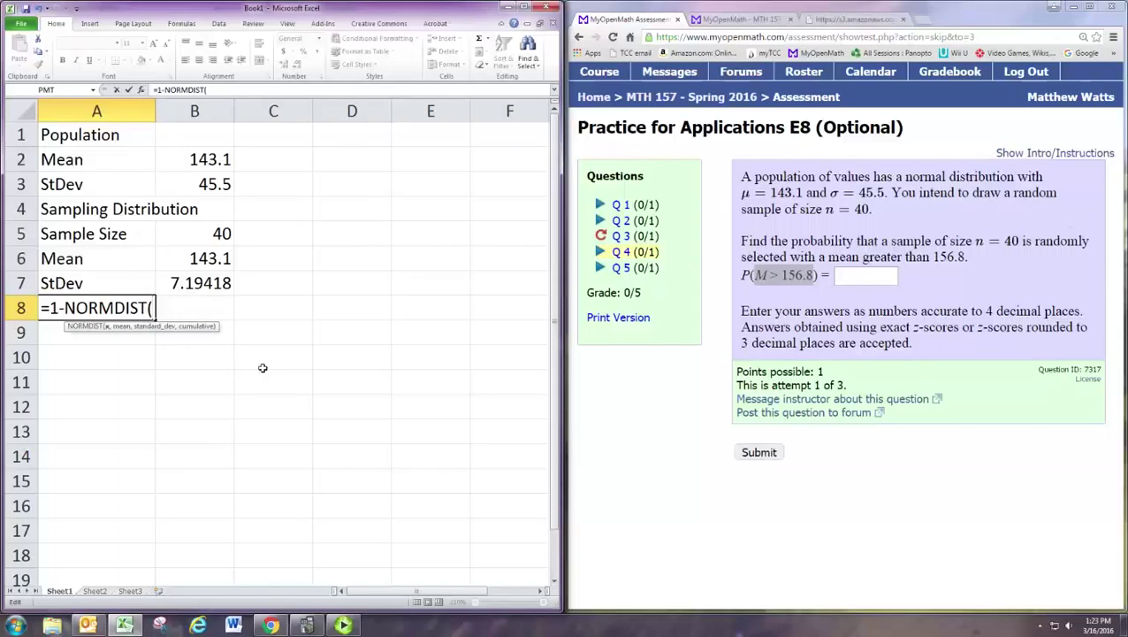
Complete the NORMDIST formula in A8 with the arguments 156.8, B6, B7 and 1.
type("156.8,")
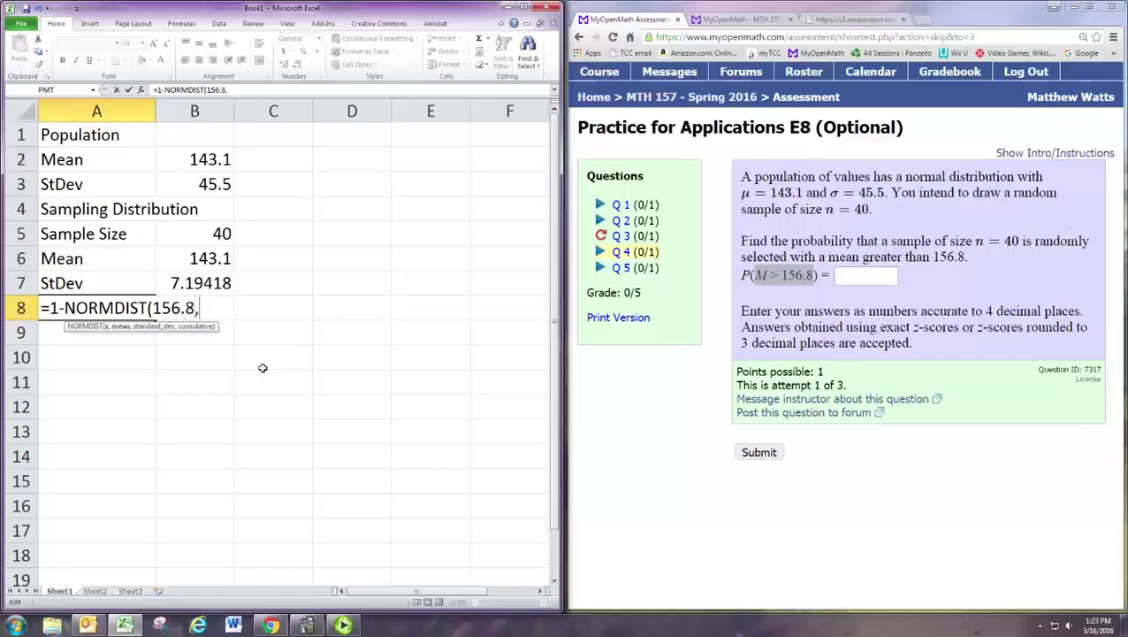
left_click(224, 260)
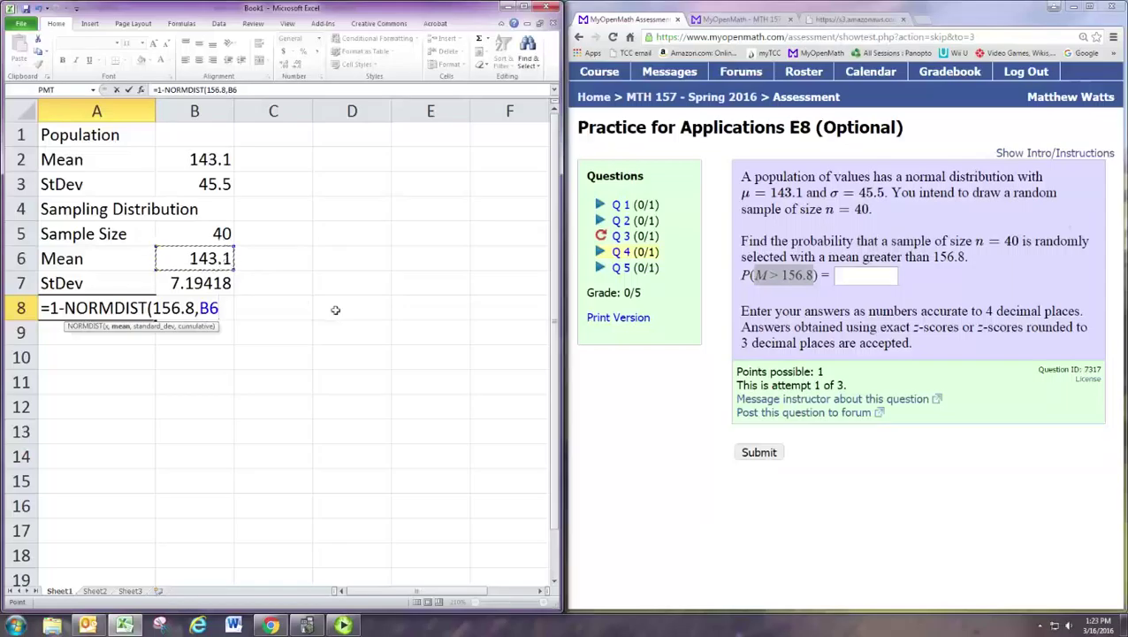
type(",")
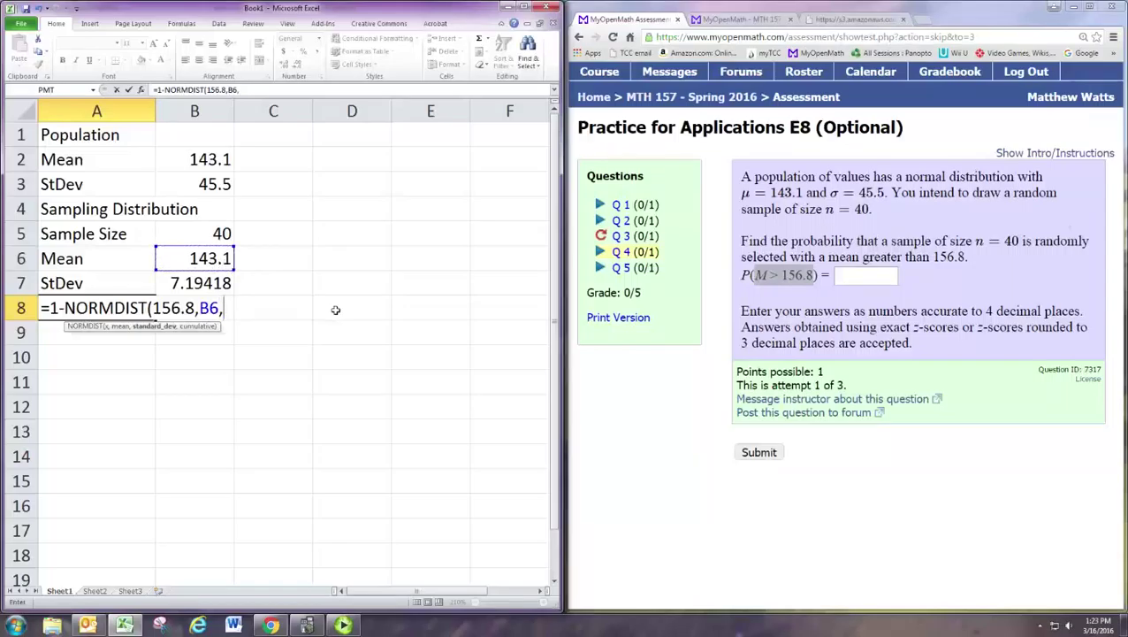
left_click(202, 283)
type(",1")
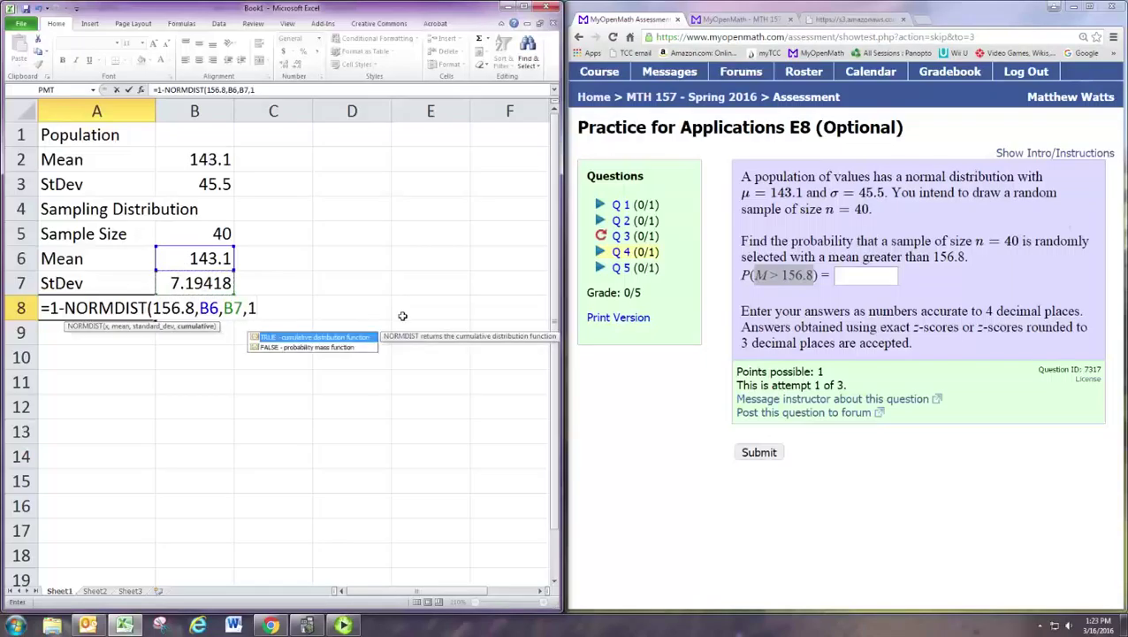
type(")")
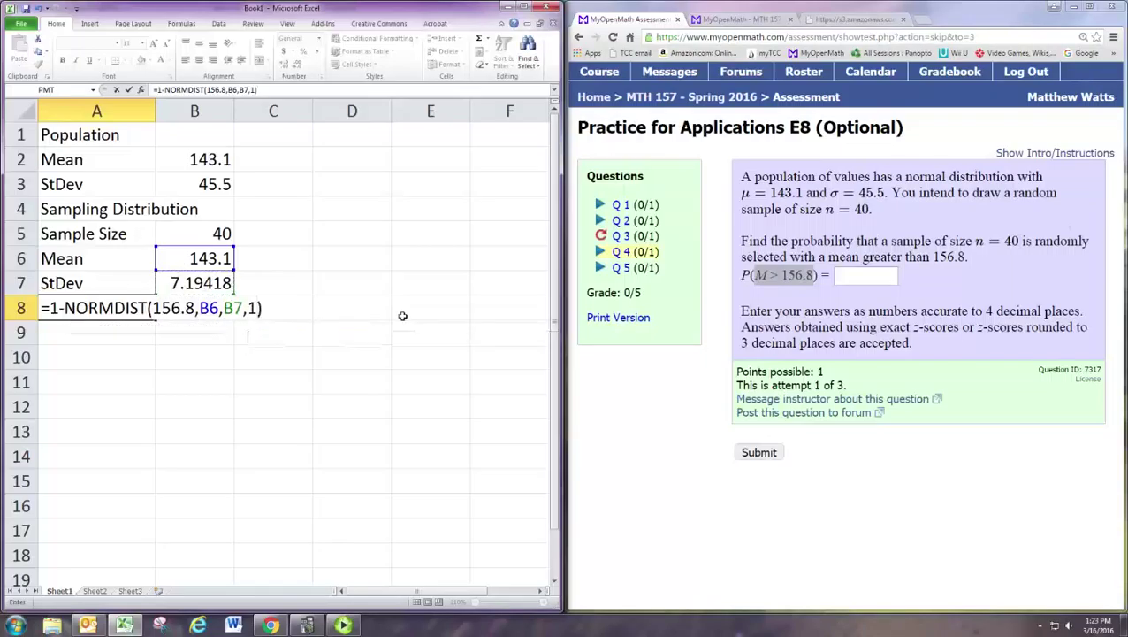
key("Return")
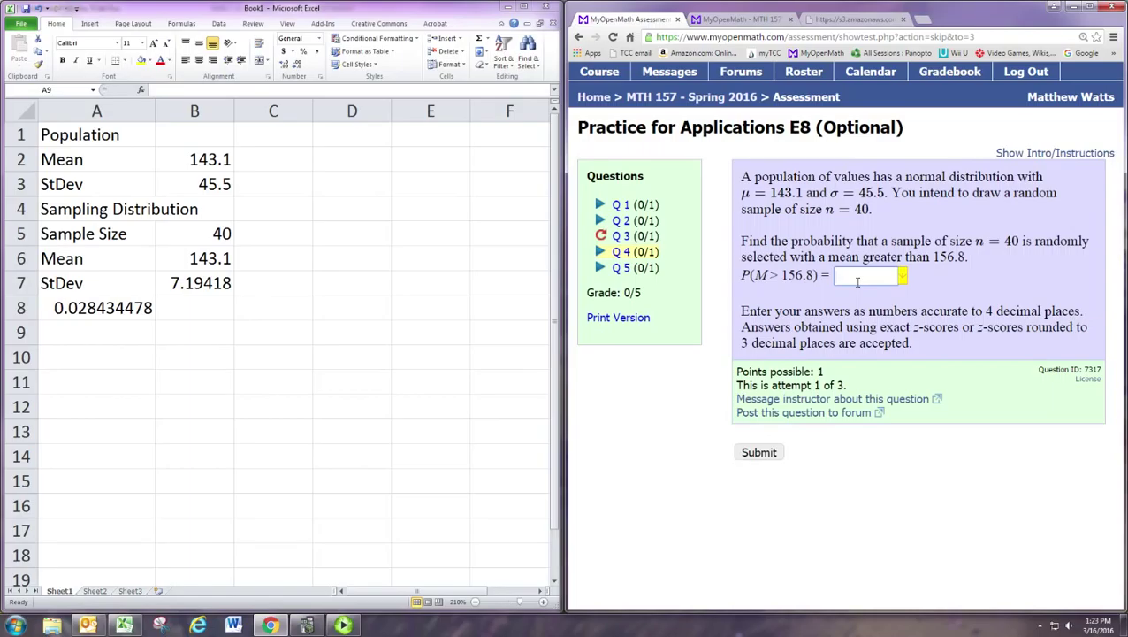
Enter 0.0284 as the answer for P(M > 156.8) in the question.
left_click(857, 281)
type("0.0284")
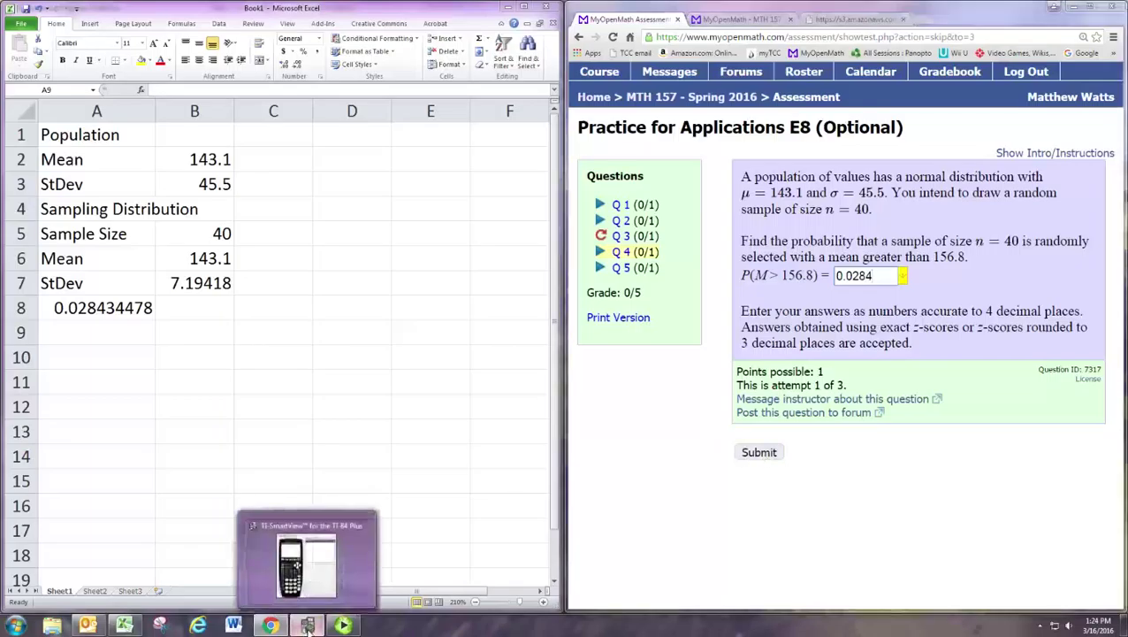
Switch to the TI-SmartView calculator and open the normalcdf distribution function.
left_click(309, 626)
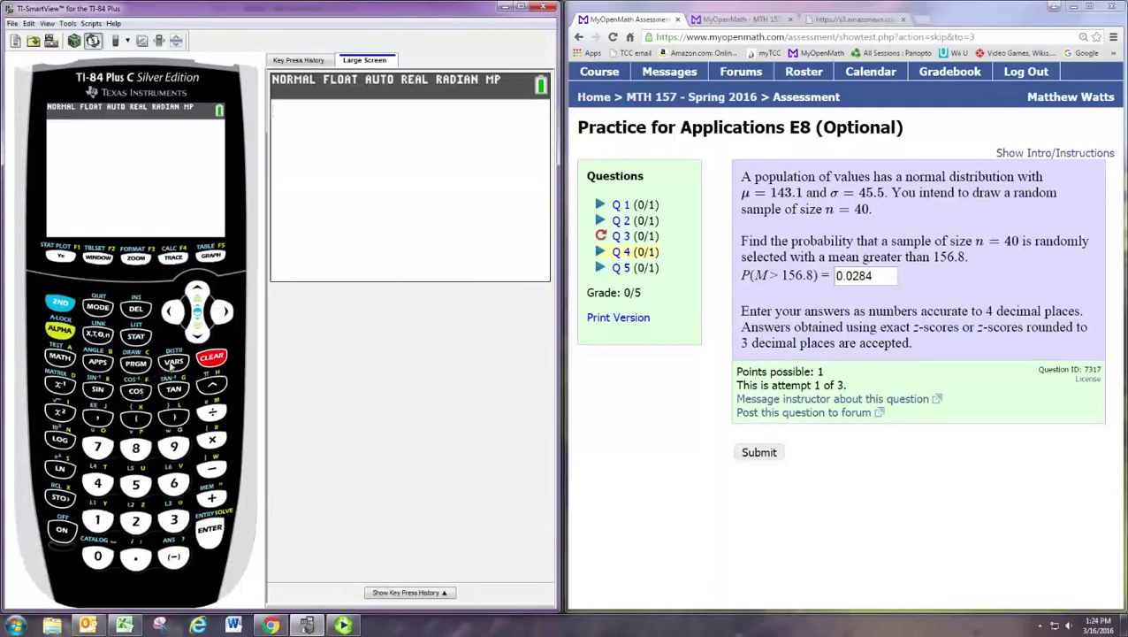
left_click(60, 303)
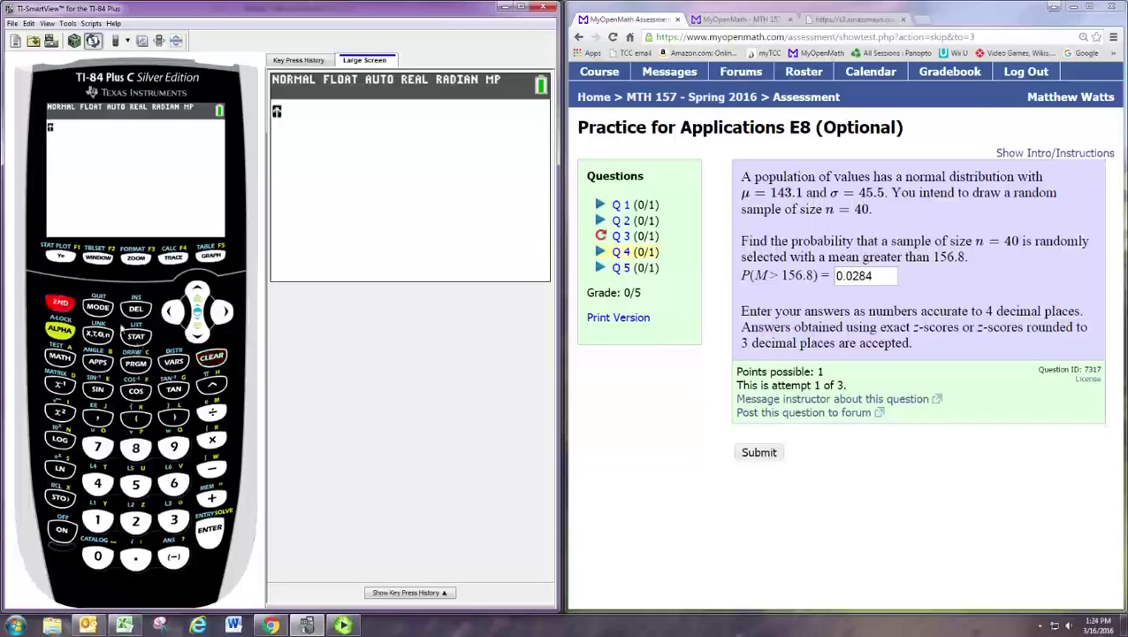
left_click(174, 362)
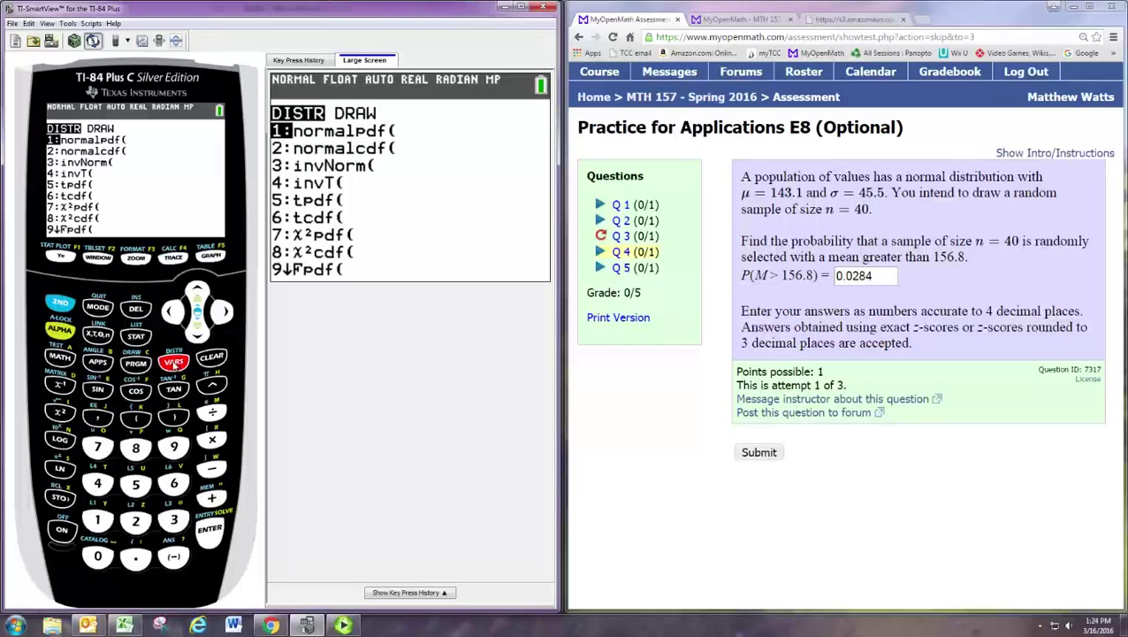
left_click(199, 334)
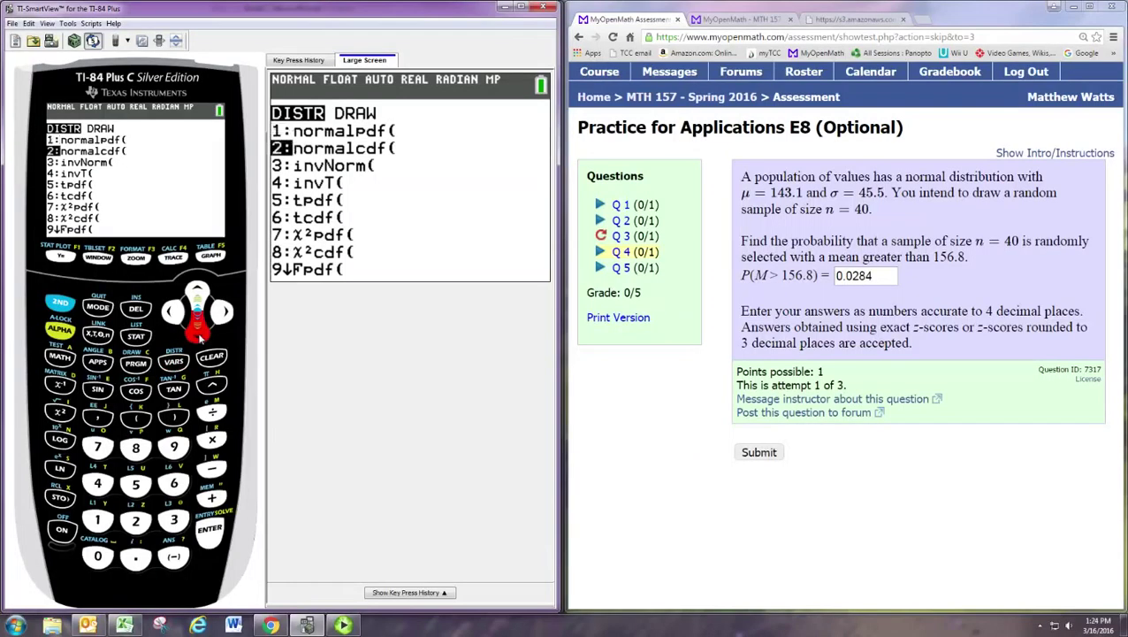
left_click(210, 533)
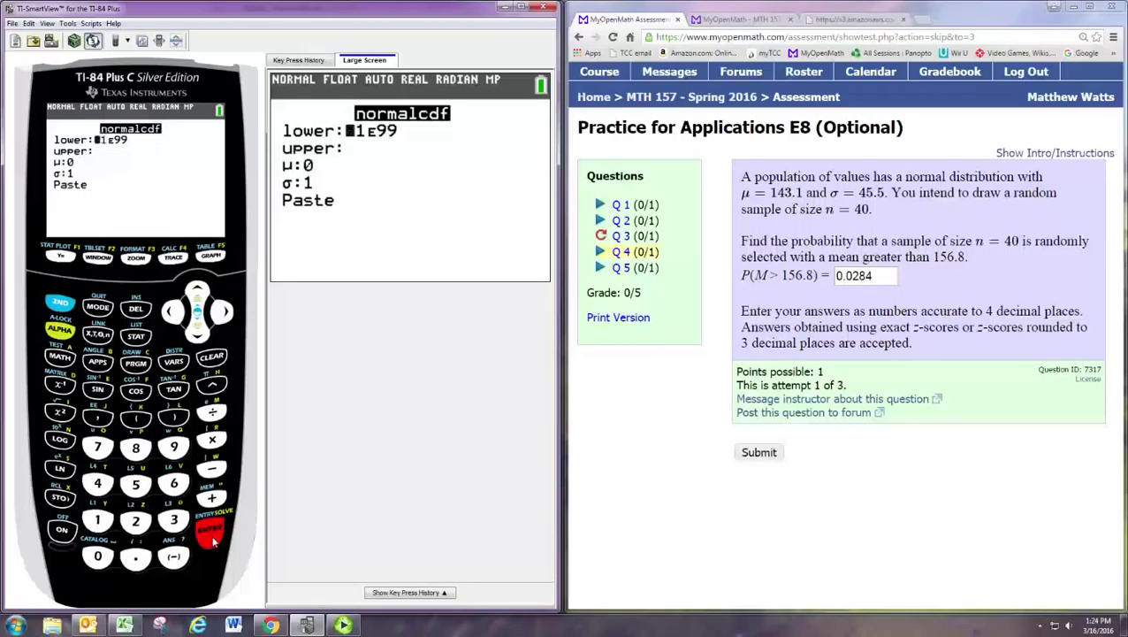
Set the lower bound of normalcdf to 156.8.
left_click(98, 521)
left_click(136, 485)
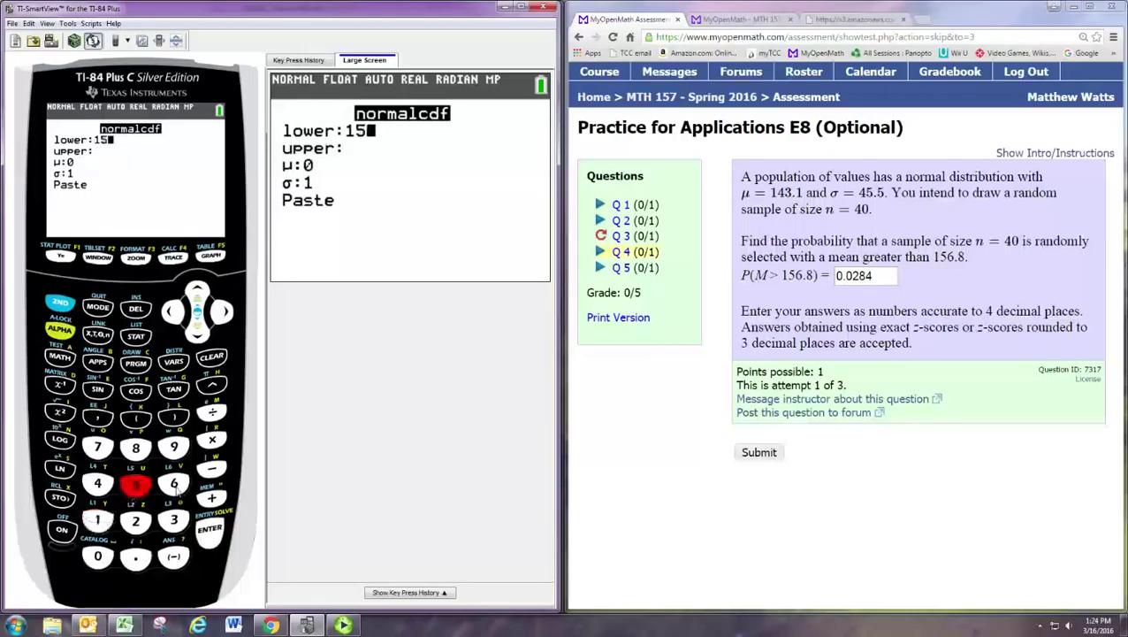
left_click(174, 483)
left_click(135, 557)
left_click(137, 448)
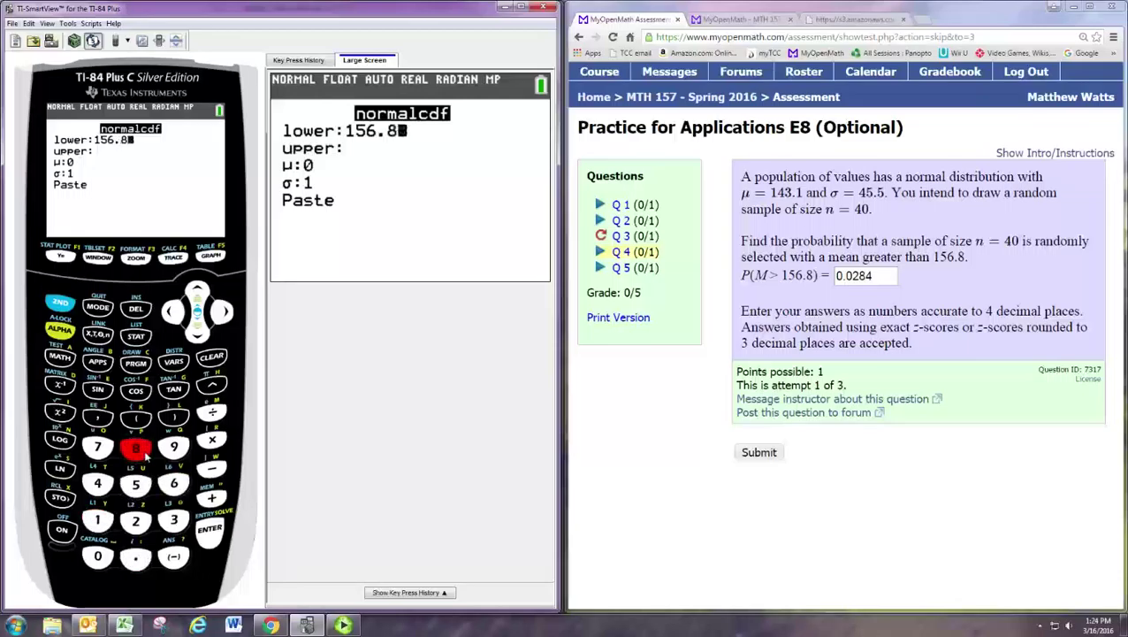
Set the upper bound of normalcdf to 1E99.
left_click(197, 331)
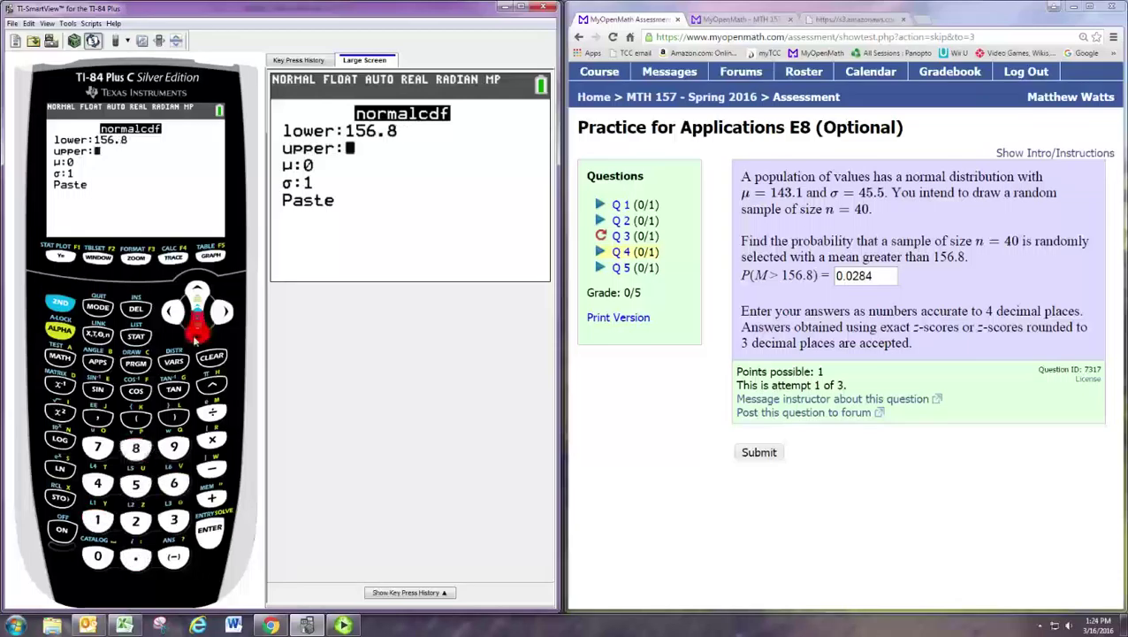
left_click(98, 521)
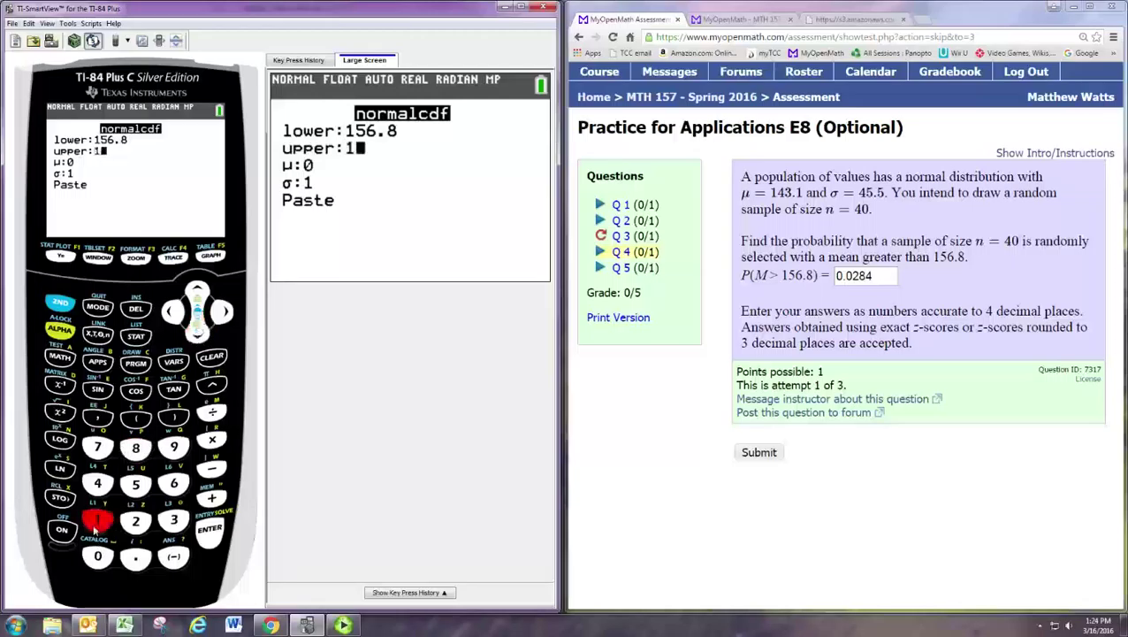
left_click(60, 303)
left_click(101, 417)
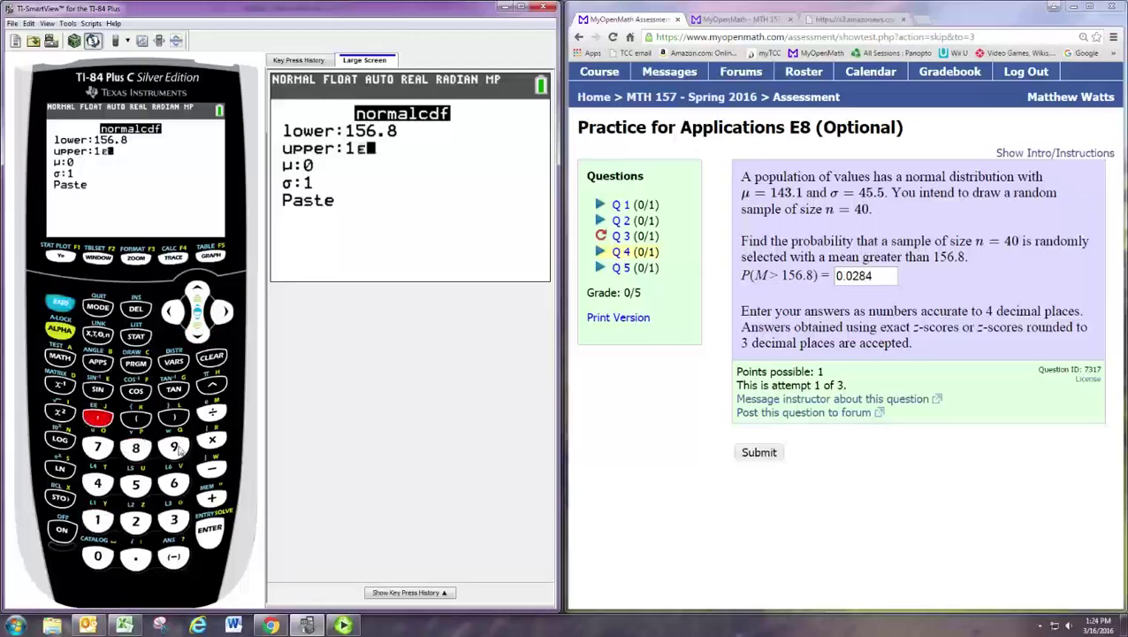
left_click(175, 448)
left_click(175, 448)
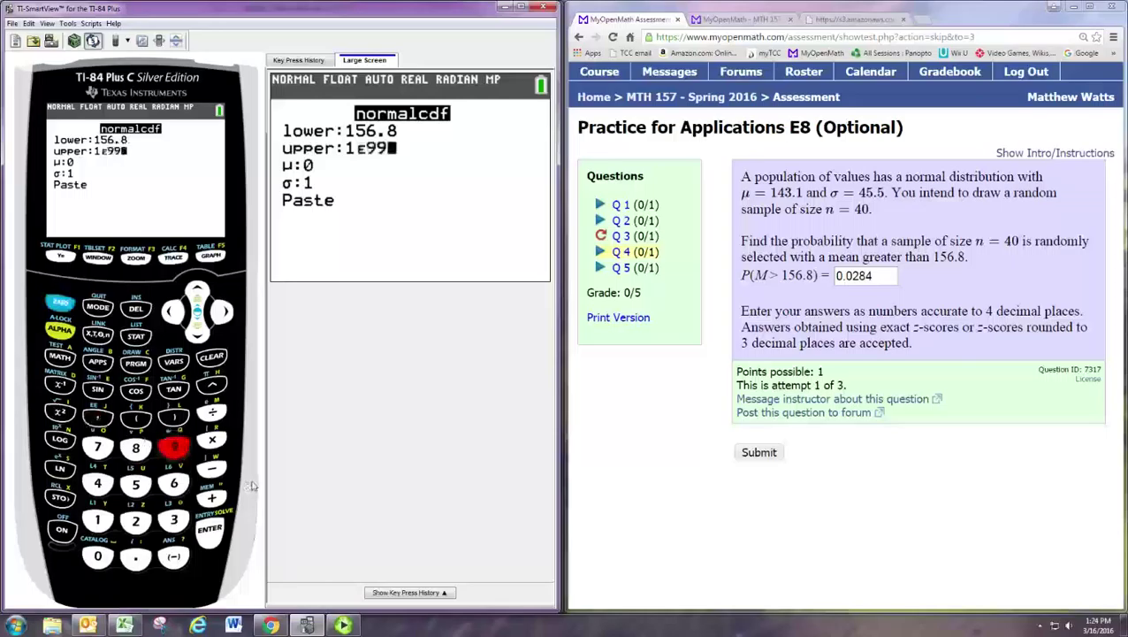
Set the mean μ of normalcdf to 143.1.
left_click(195, 332)
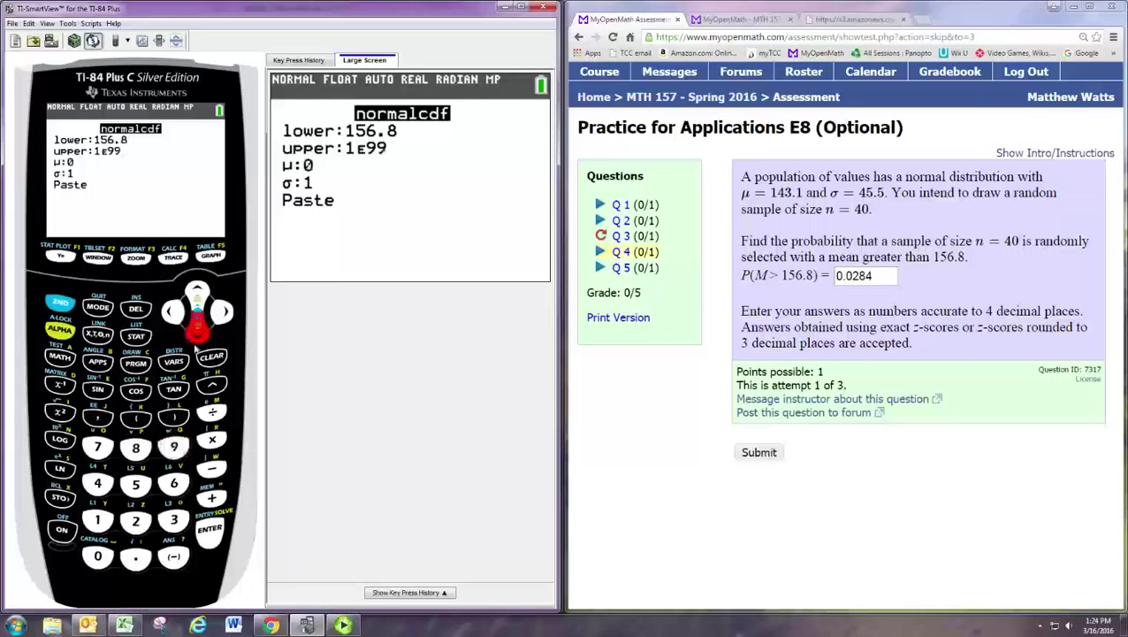
left_click(97, 520)
left_click(97, 482)
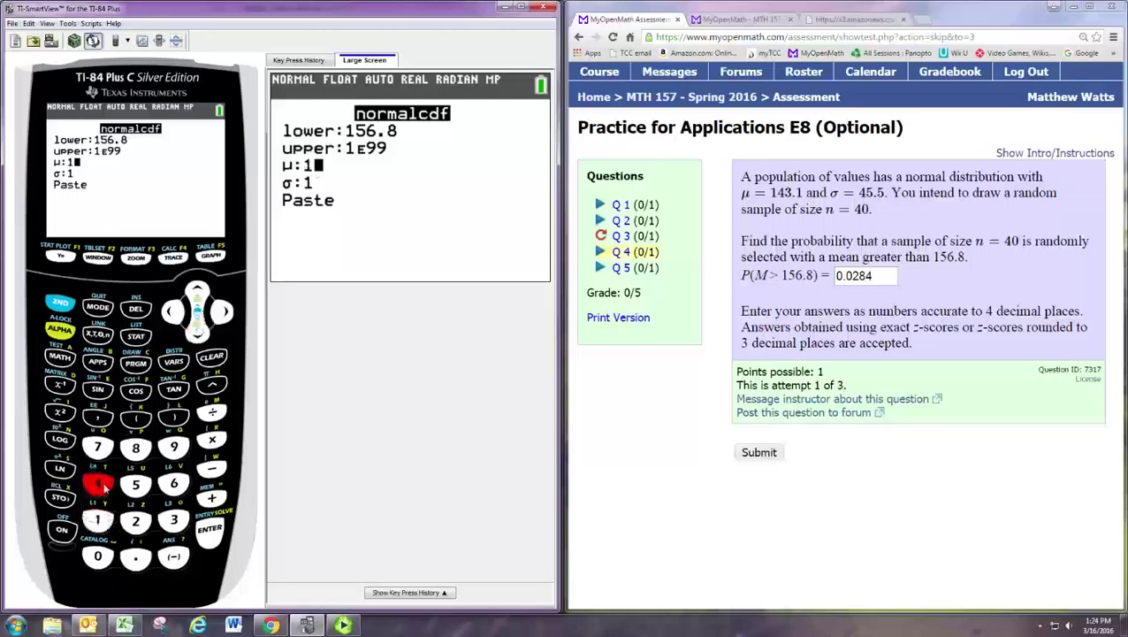
left_click(174, 520)
left_click(135, 557)
left_click(98, 520)
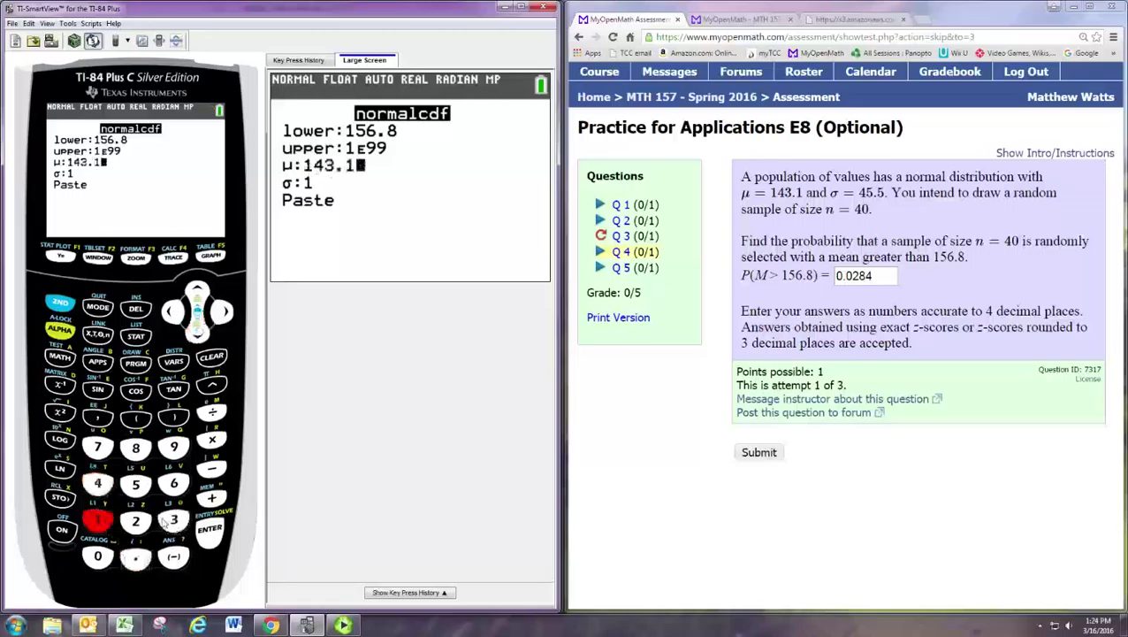
Set the standard deviation σ of normalcdf to 45.5/√(40).
left_click(196, 333)
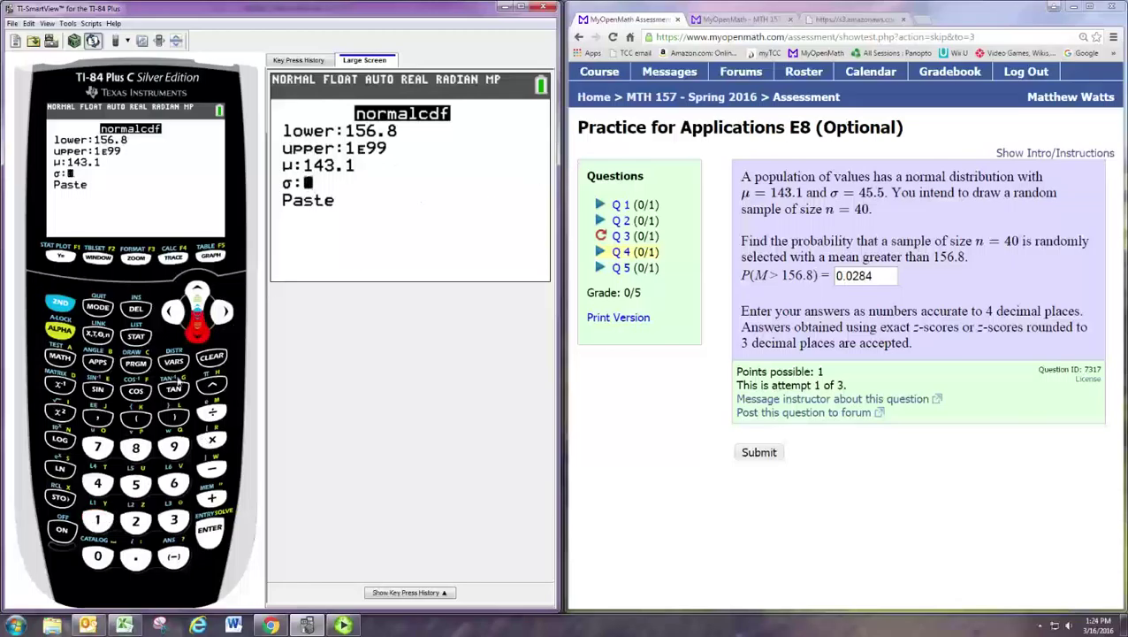
left_click(97, 520)
left_click(97, 483)
left_click(135, 482)
left_click(135, 555)
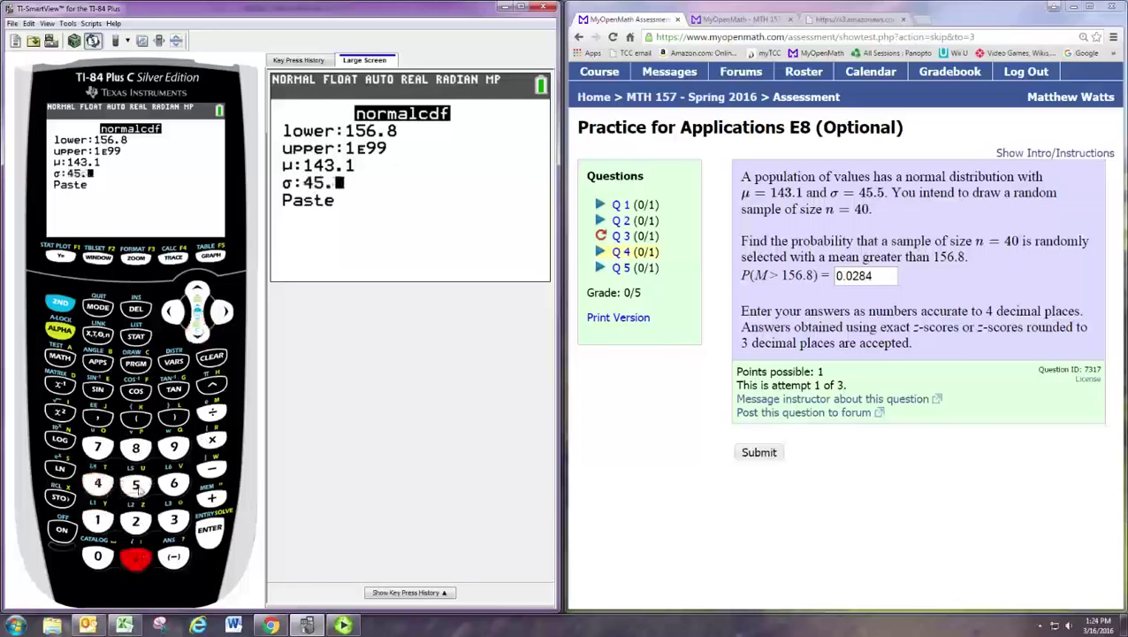
left_click(136, 483)
left_click(212, 412)
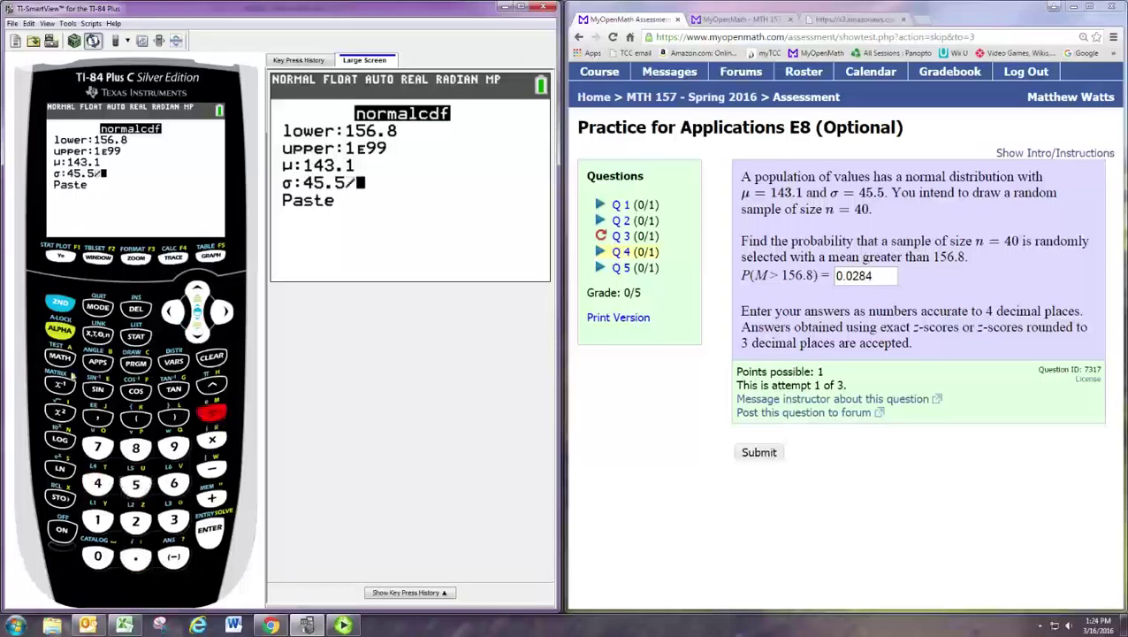
left_click(60, 303)
left_click(59, 412)
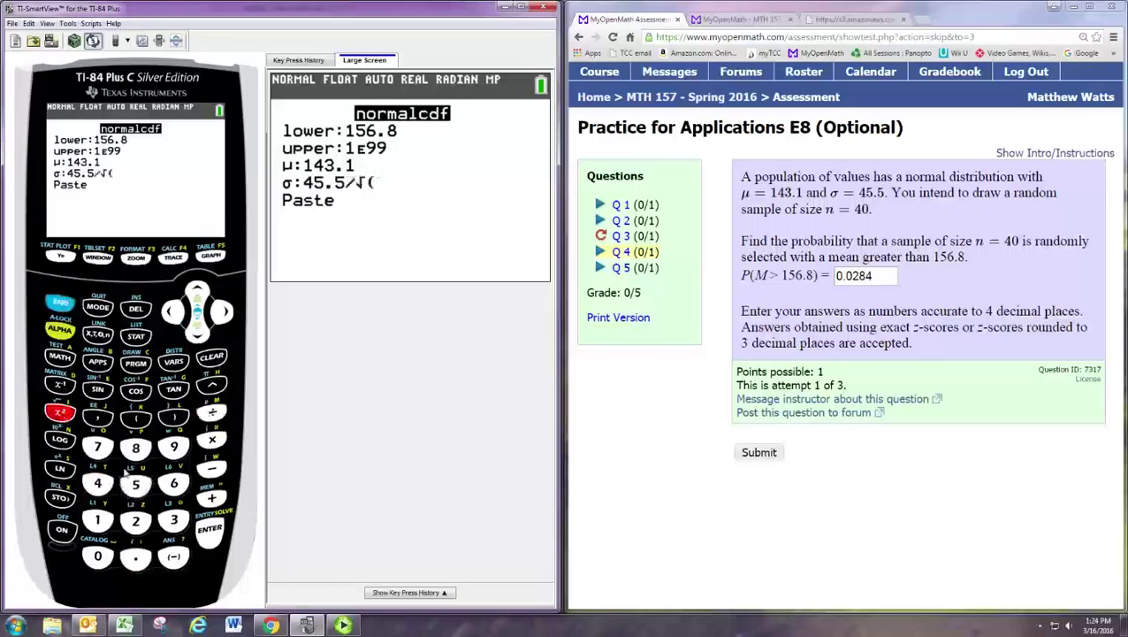
left_click(97, 483)
left_click(97, 555)
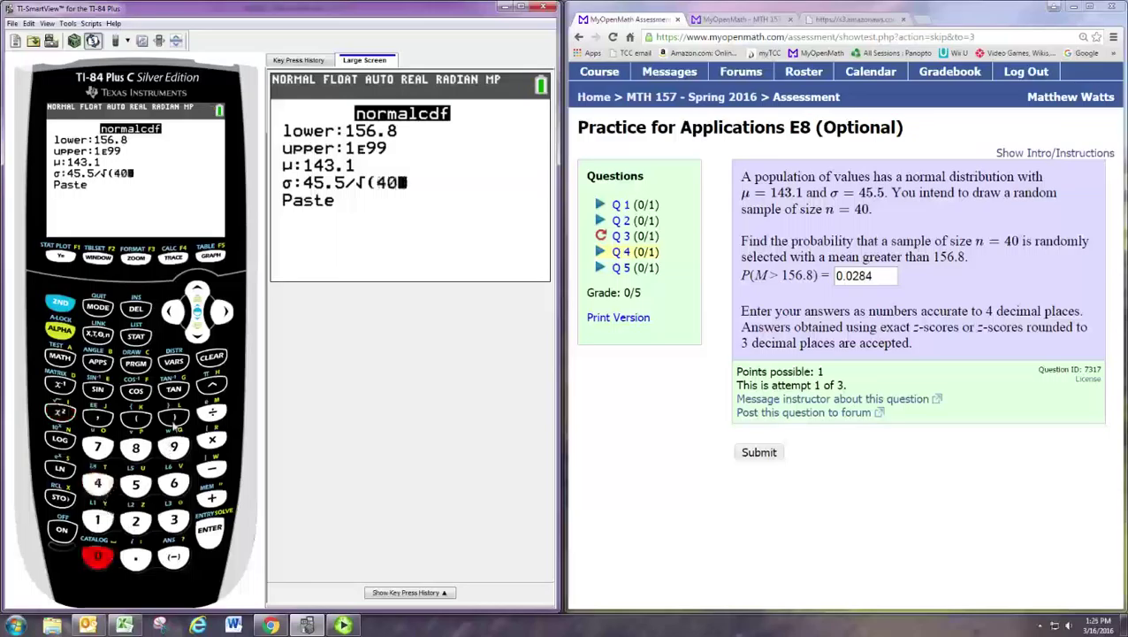
left_click(174, 417)
Paste the completed normalcdf command onto the calculator's home screen and look through its arguments from the beginning.
left_click(212, 530)
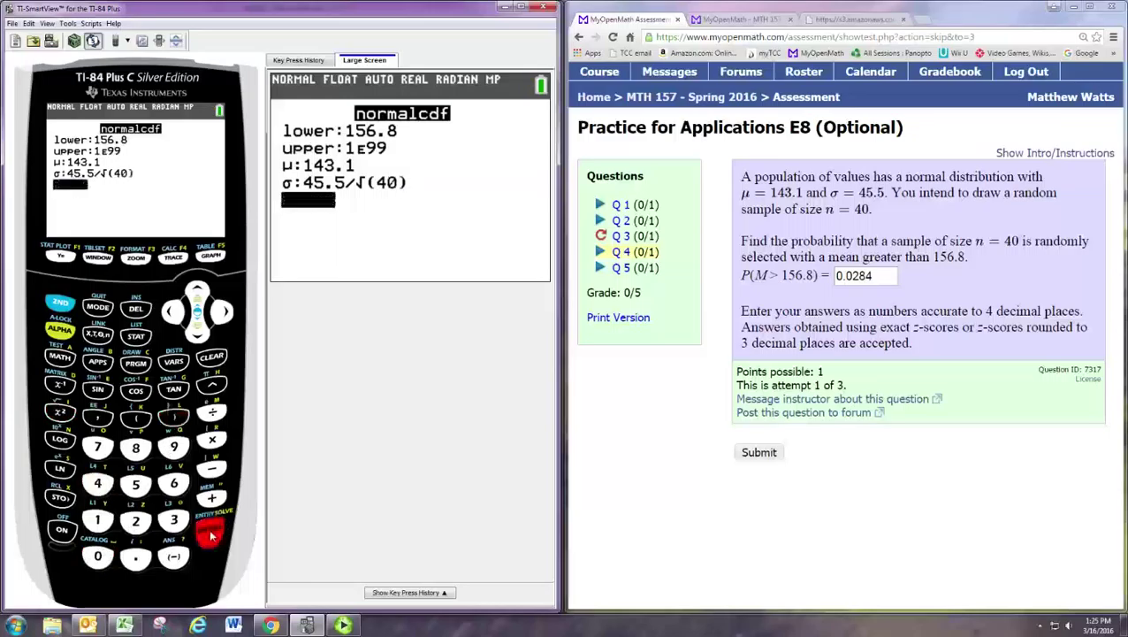
left_click(211, 531)
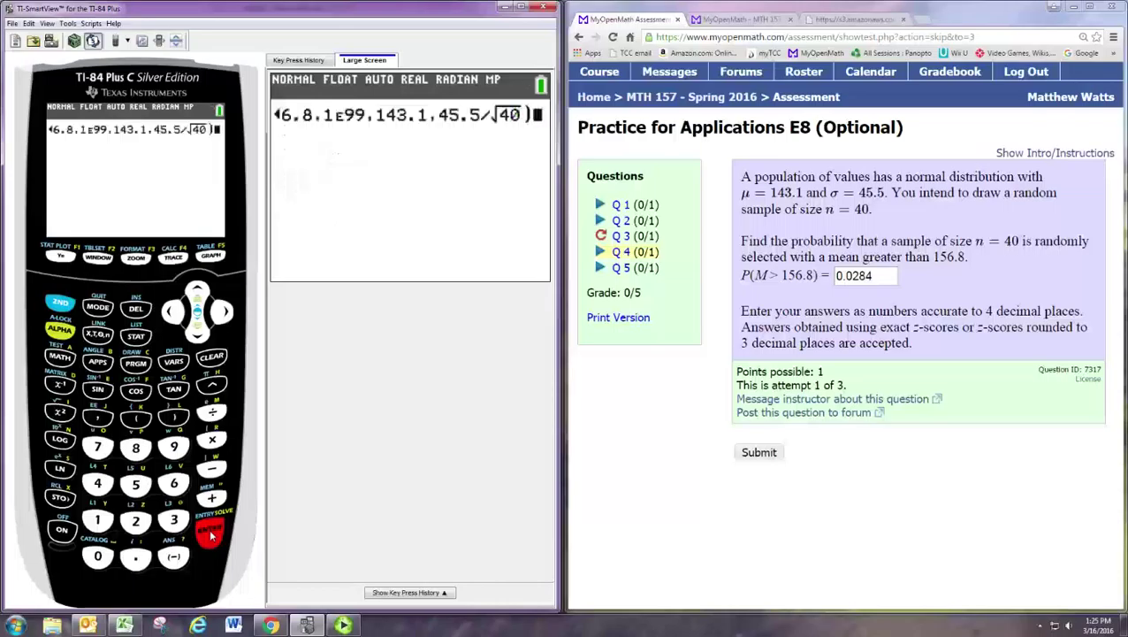
left_click(173, 313)
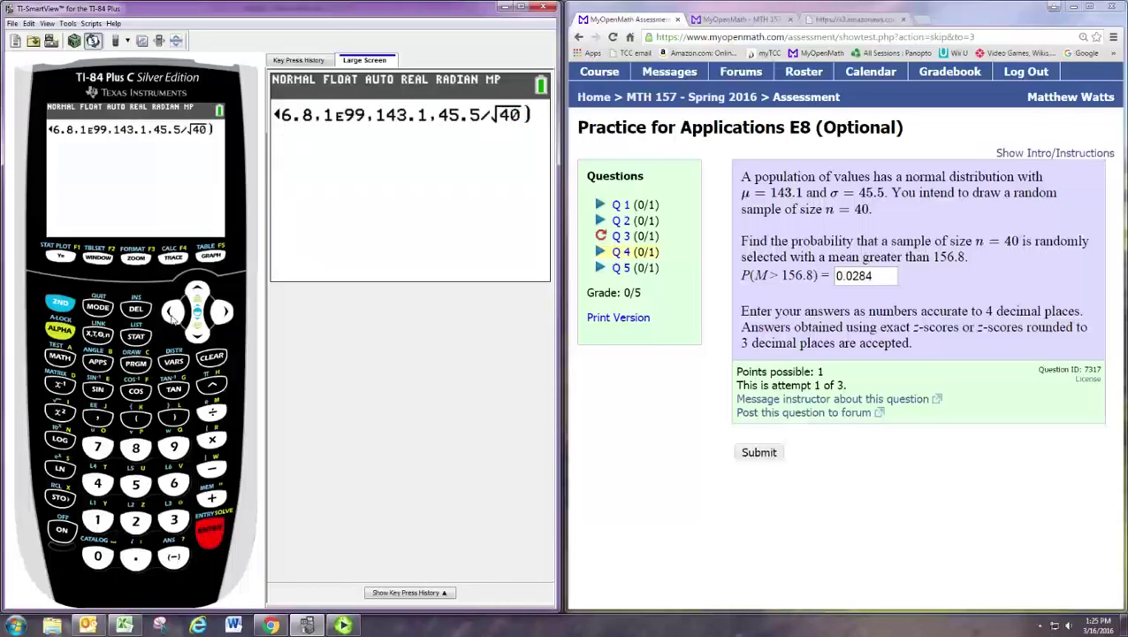
left_click(173, 313)
left_click_drag(173, 313, 218, 316)
left_click(223, 315)
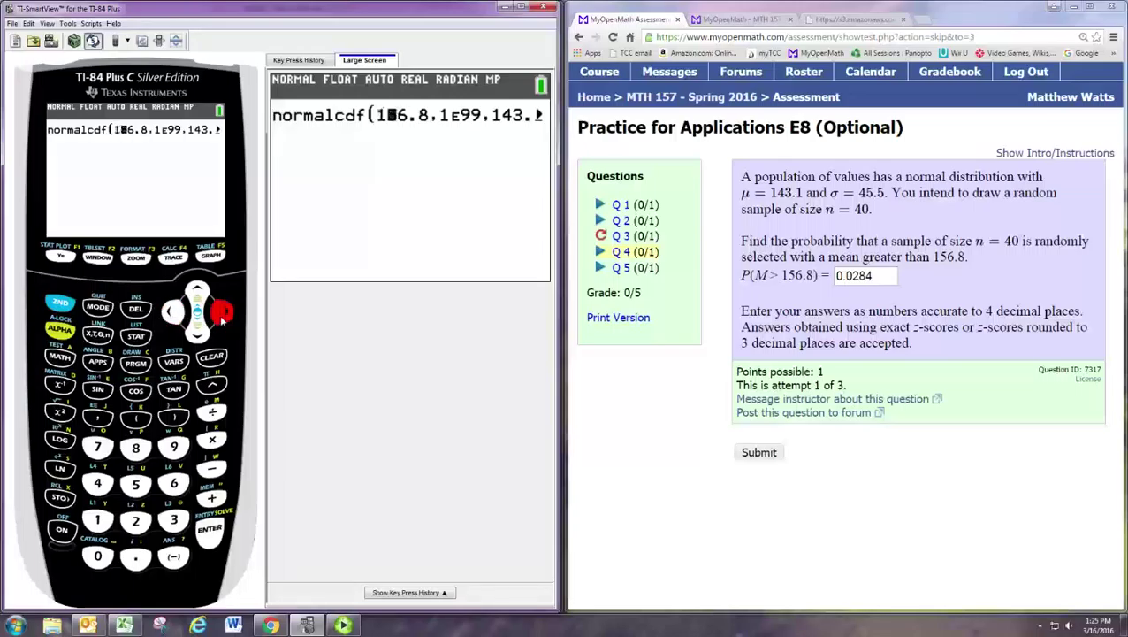
left_click_drag(223, 316, 223, 316)
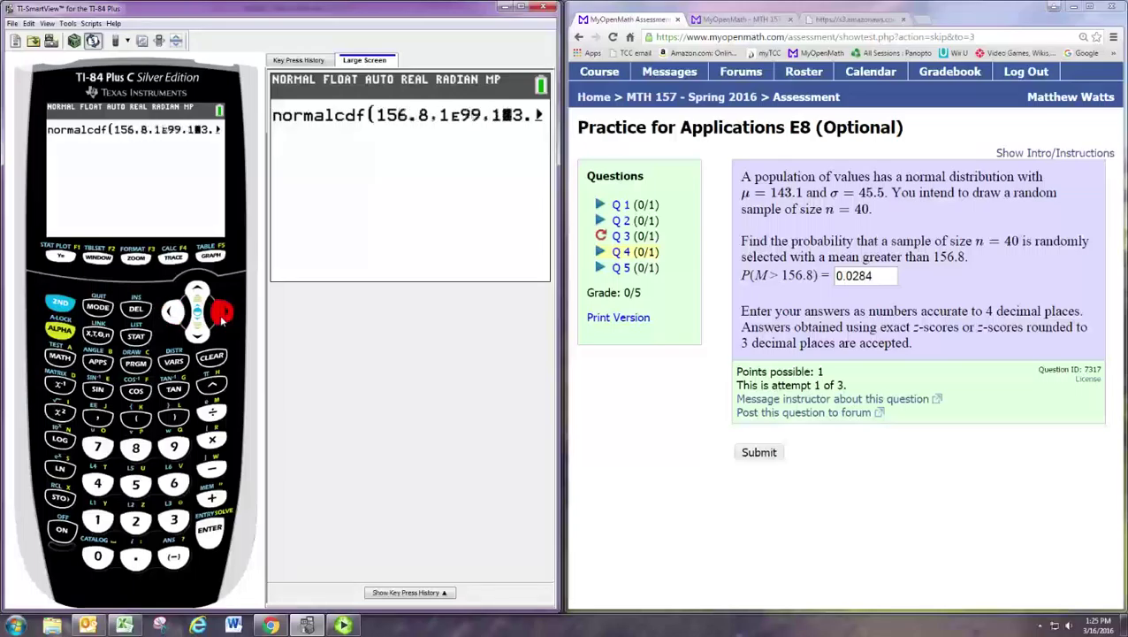